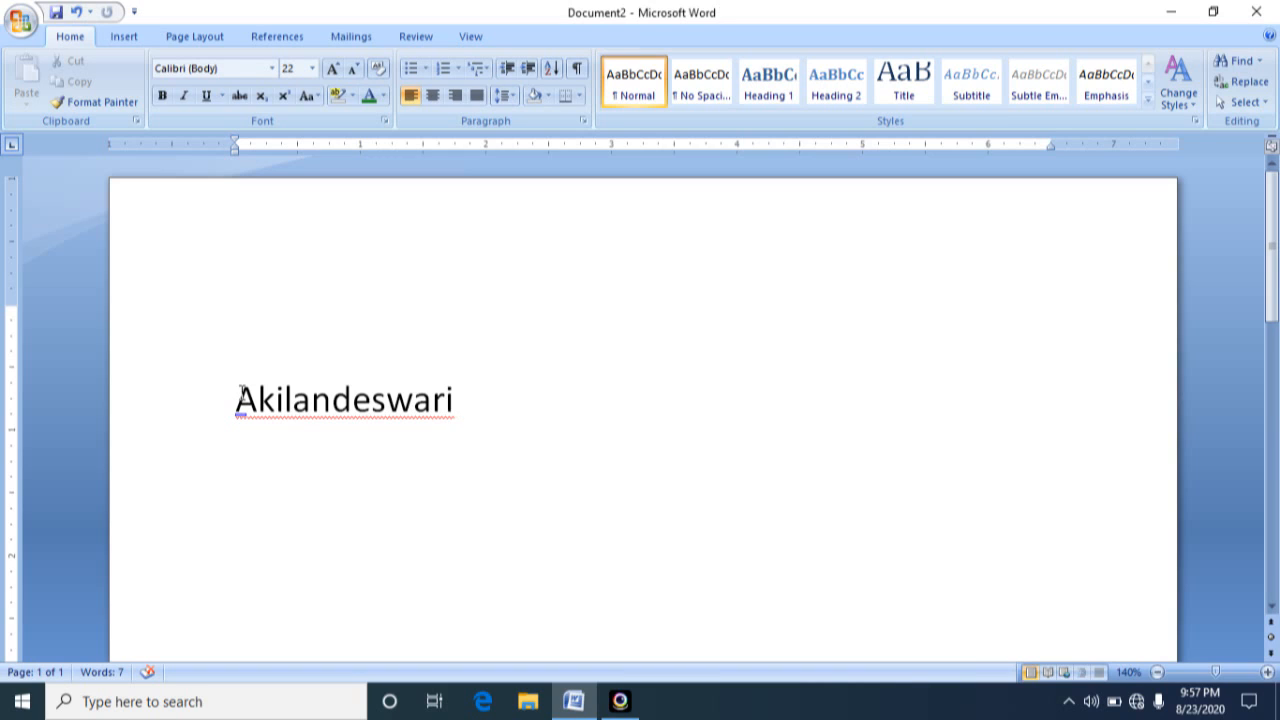
# Set the name at the start of the document to the Arial Black font at size 48
pyautogui.moveTo(233, 400); pyautogui.dragTo(482, 390)
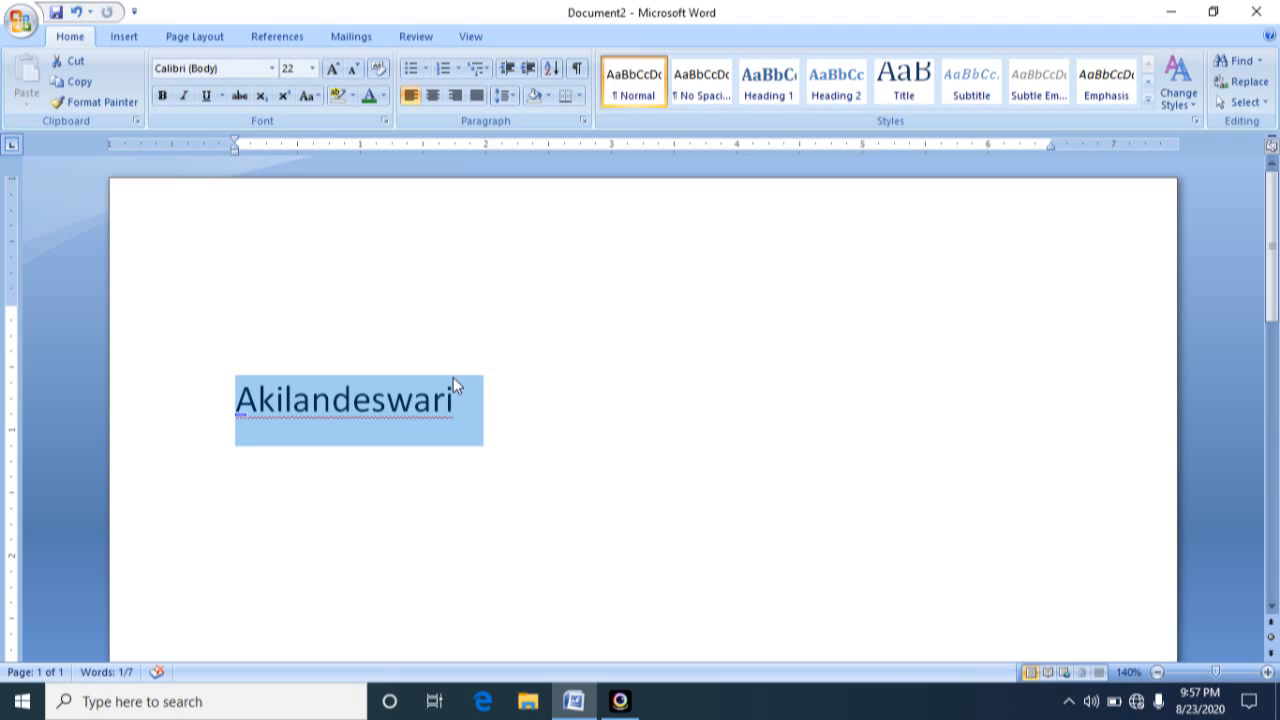
pyautogui.click(272, 70)
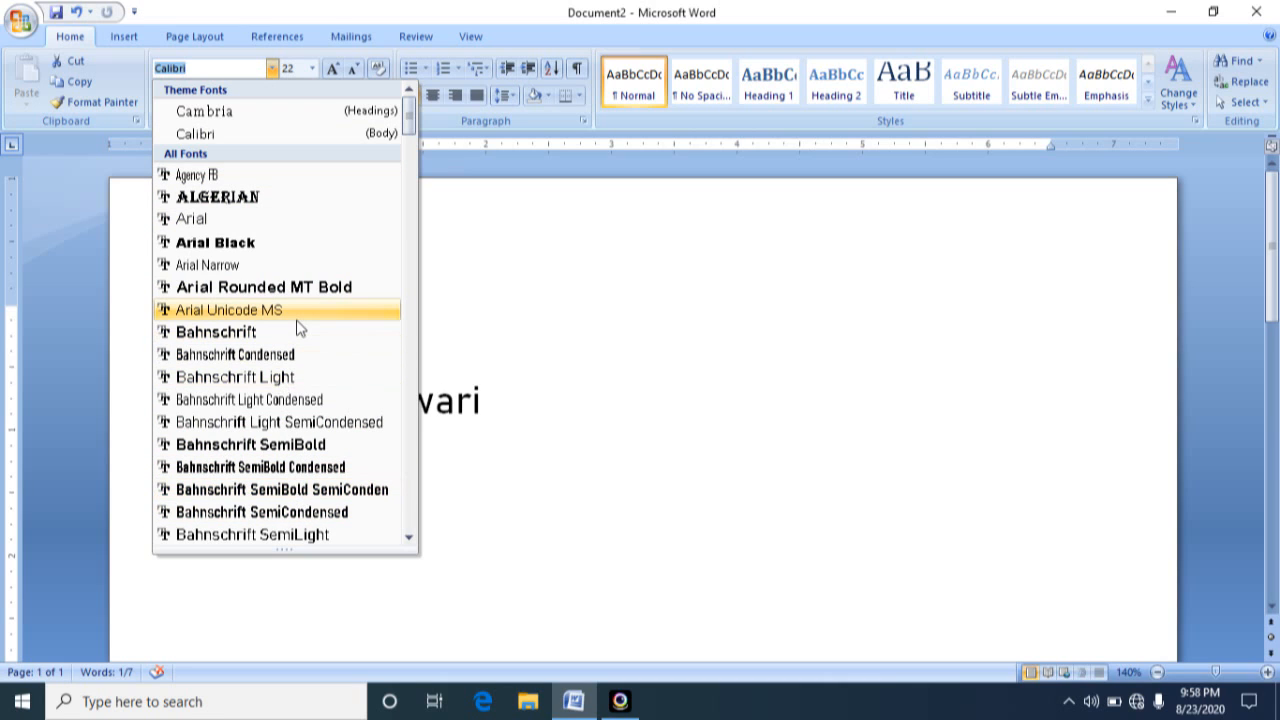
pyautogui.click(228, 243)
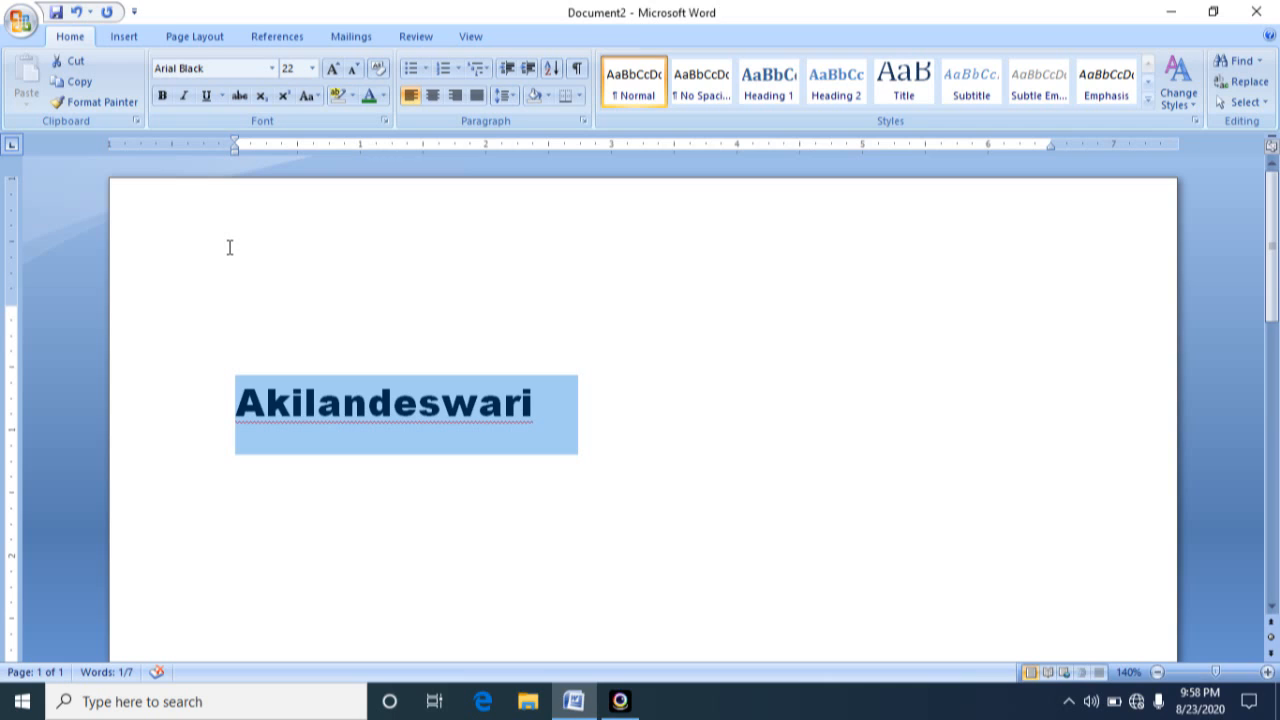
pyautogui.click(312, 69)
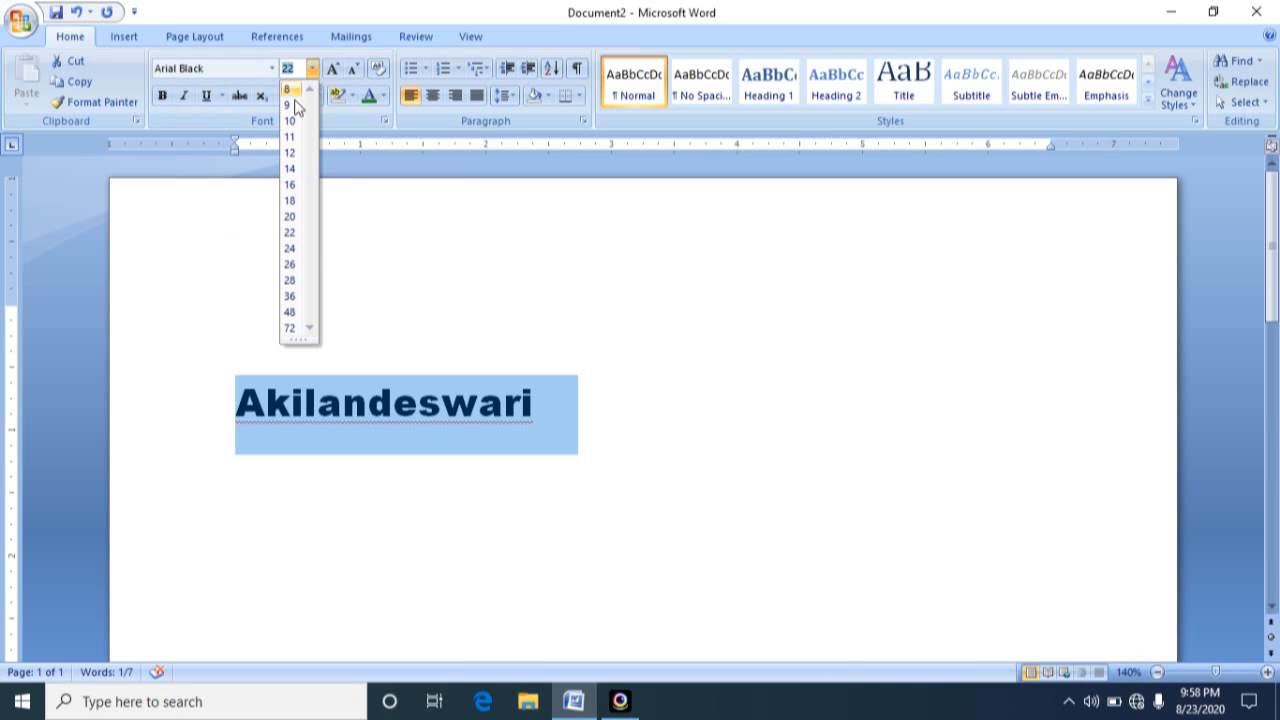
pyautogui.click(289, 312)
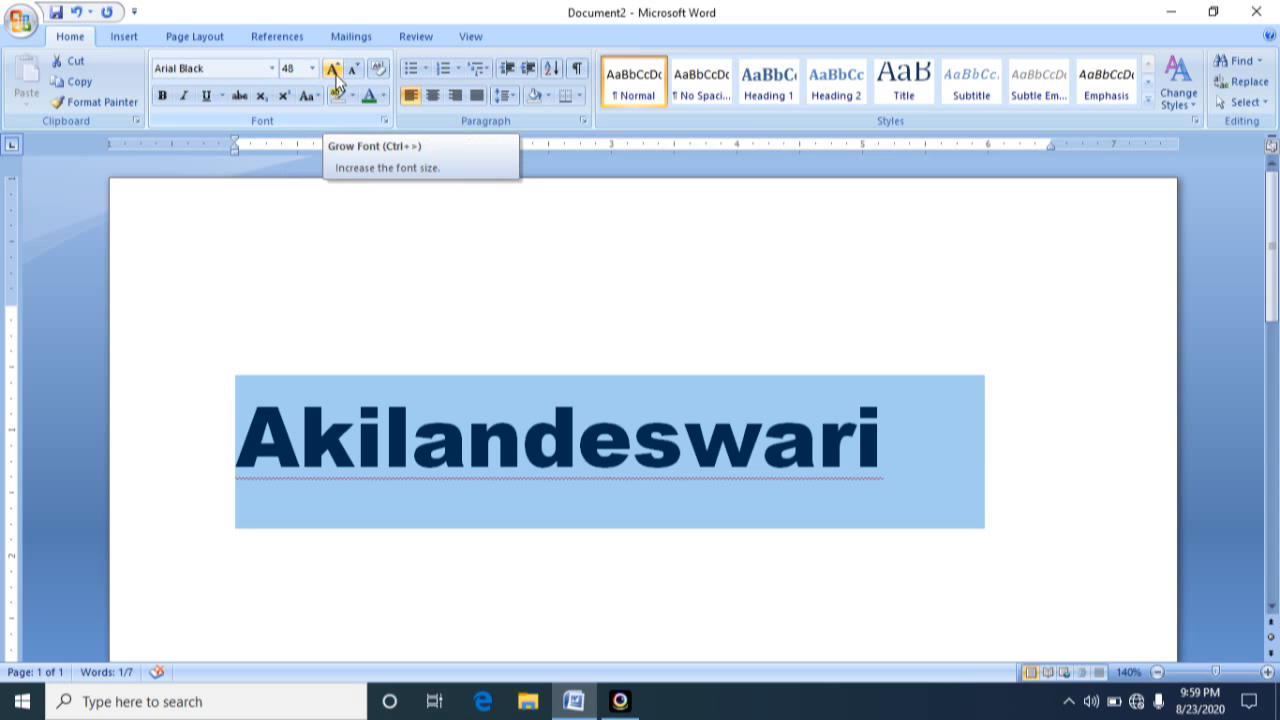
# Grow the name's font by one size, shrink it back by one, and make the name bold
pyautogui.click(333, 70)
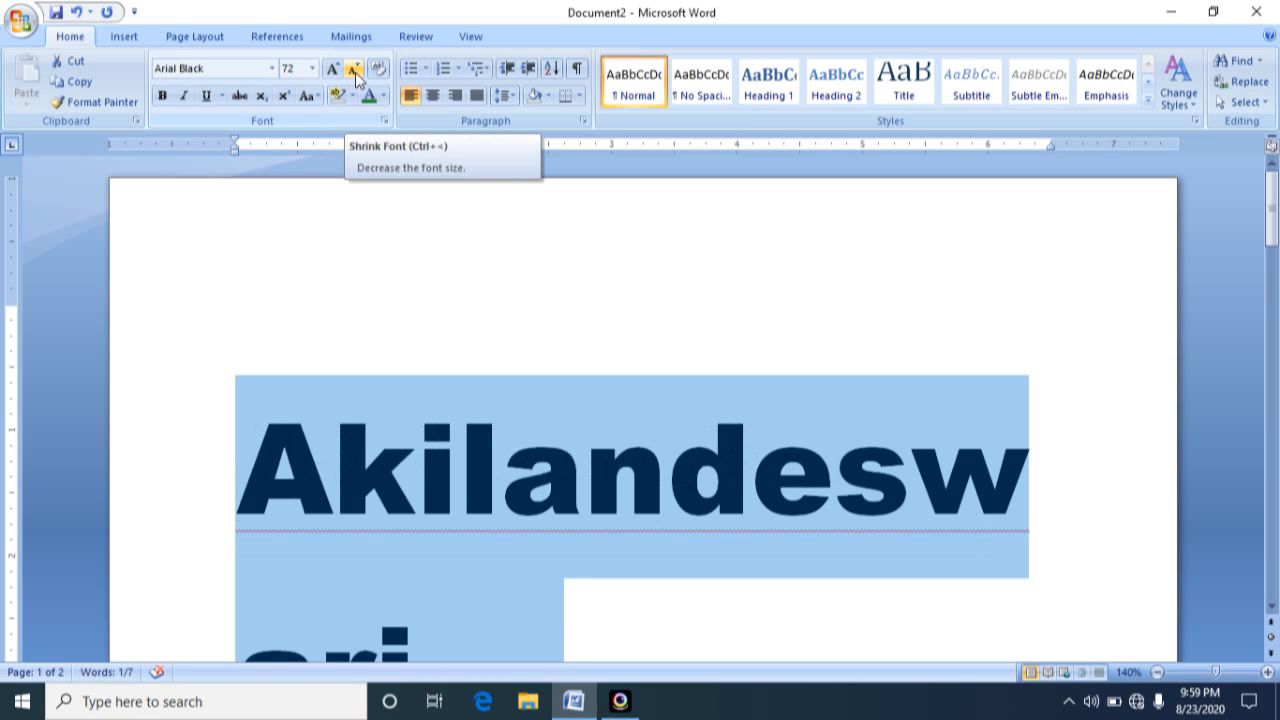
pyautogui.click(355, 72)
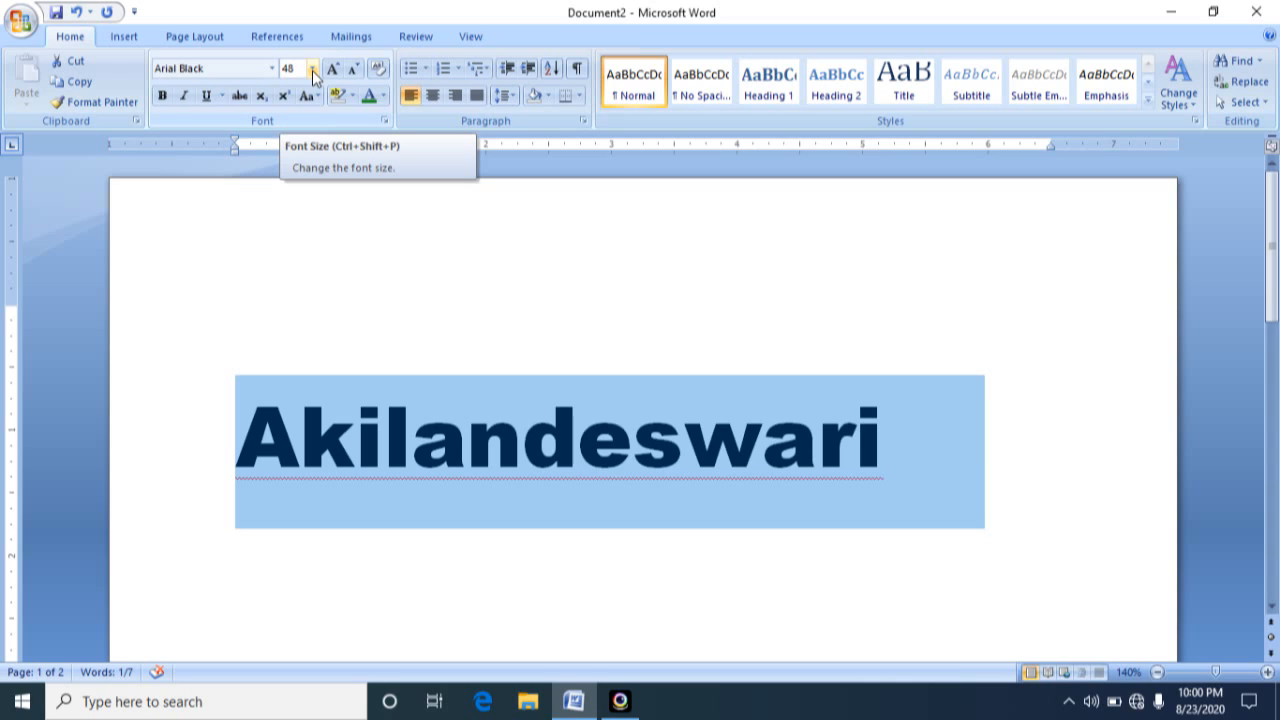
pyautogui.click(163, 97)
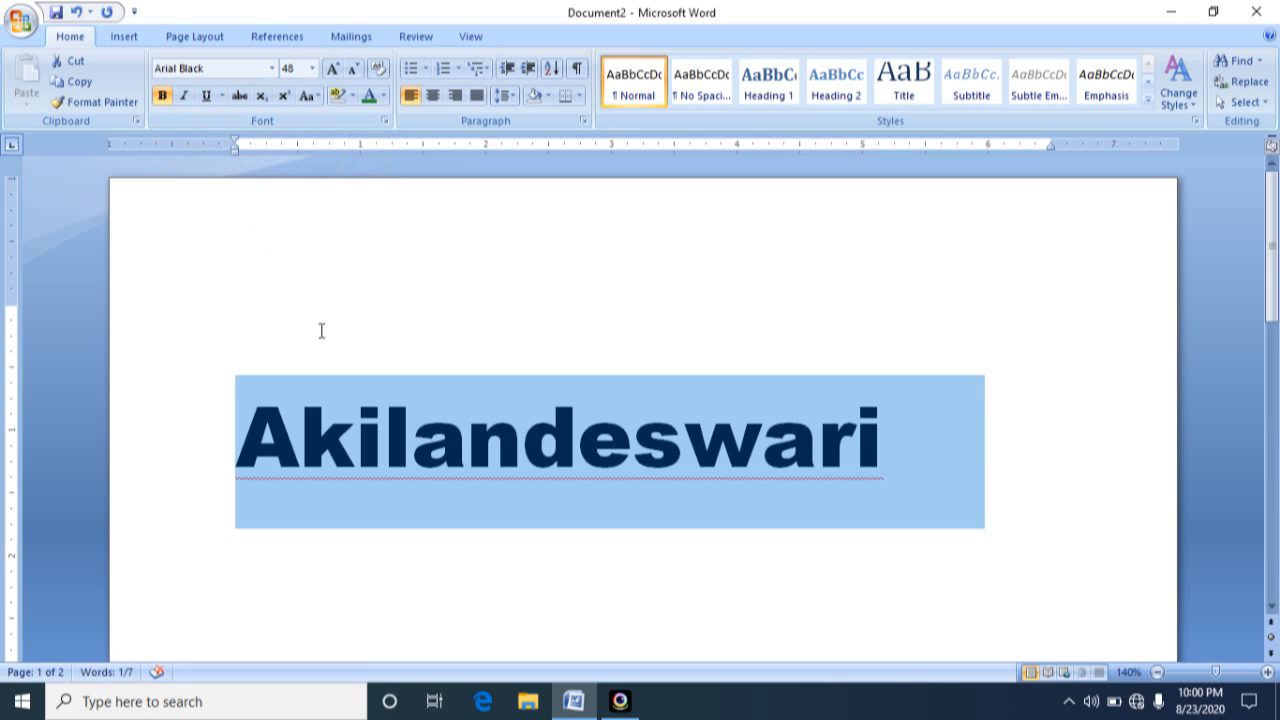
pyautogui.click(386, 440)
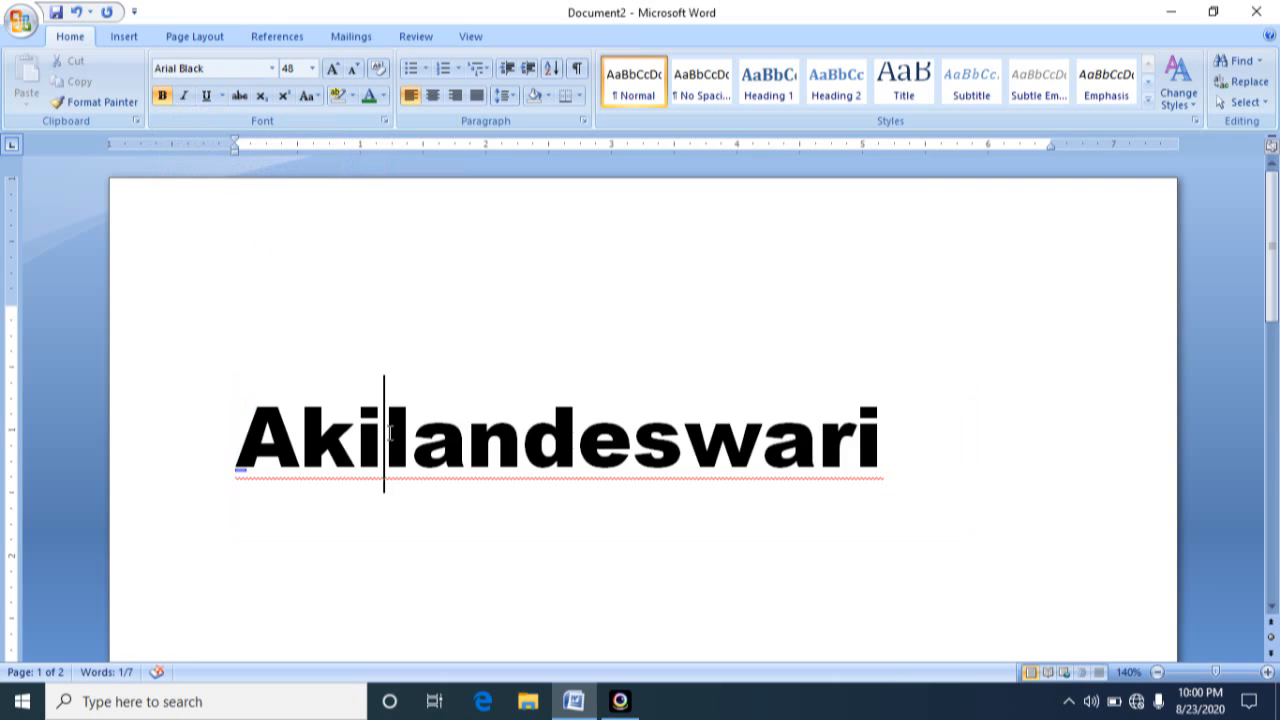
# Change the name's font to Cambria (Headings) and toggle its bold formatting off and back on
pyautogui.moveTo(237, 440); pyautogui.dragTo(904, 440)
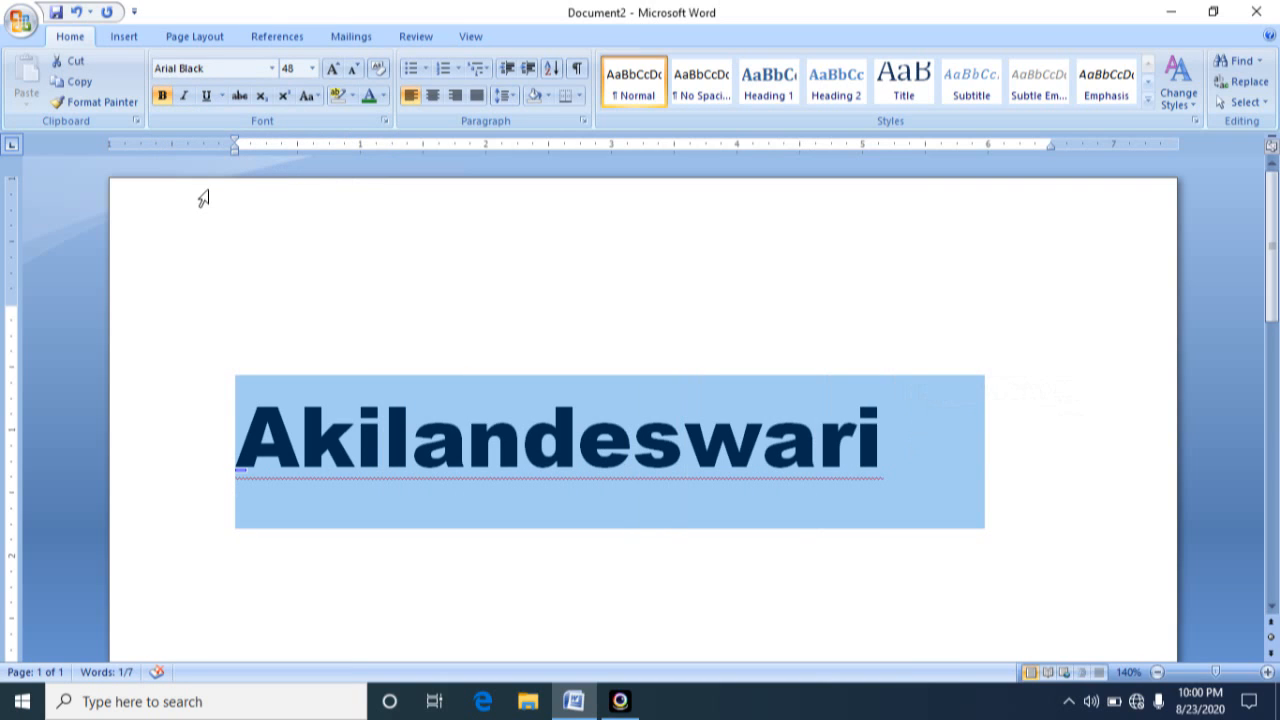
pyautogui.click(272, 70)
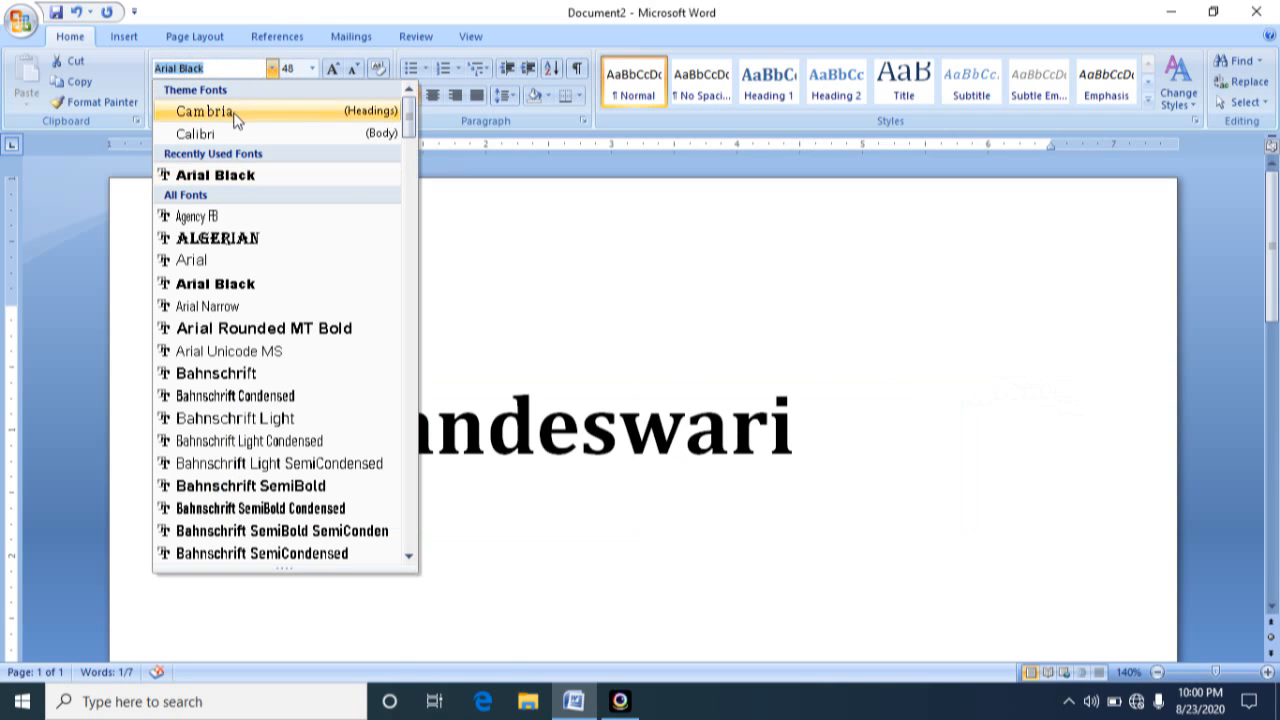
pyautogui.click(236, 112)
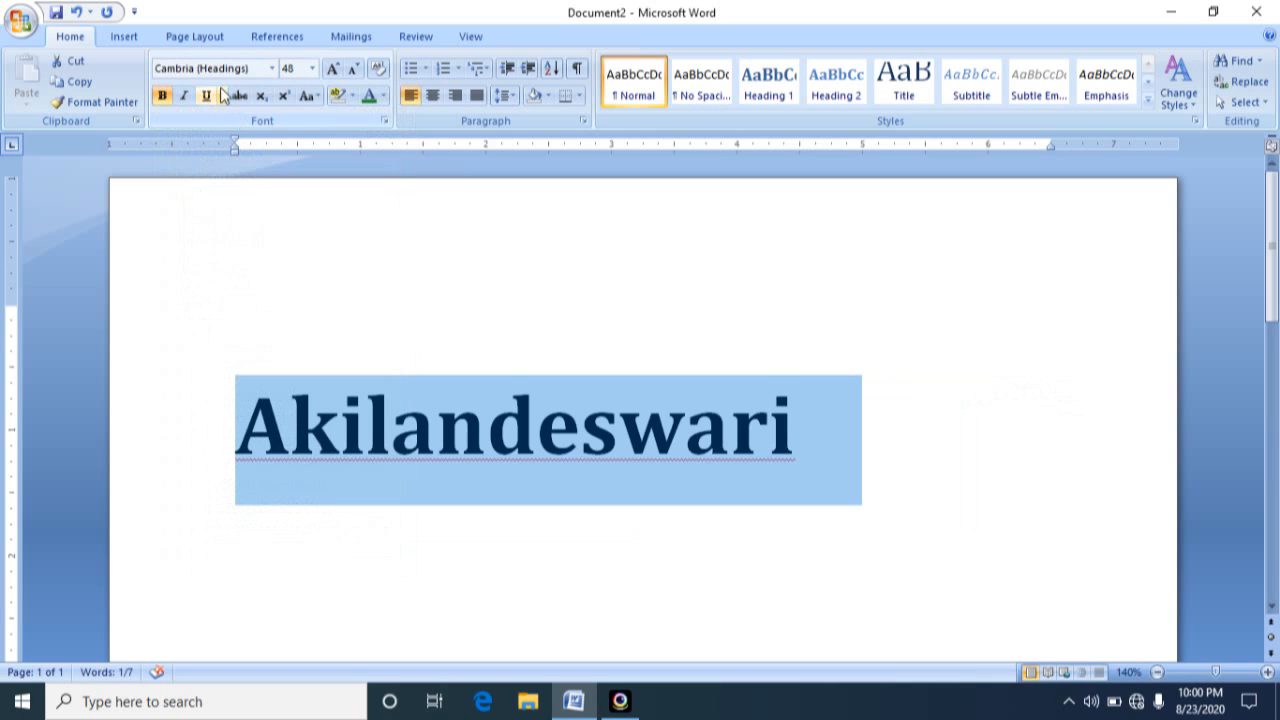
pyautogui.click(166, 97)
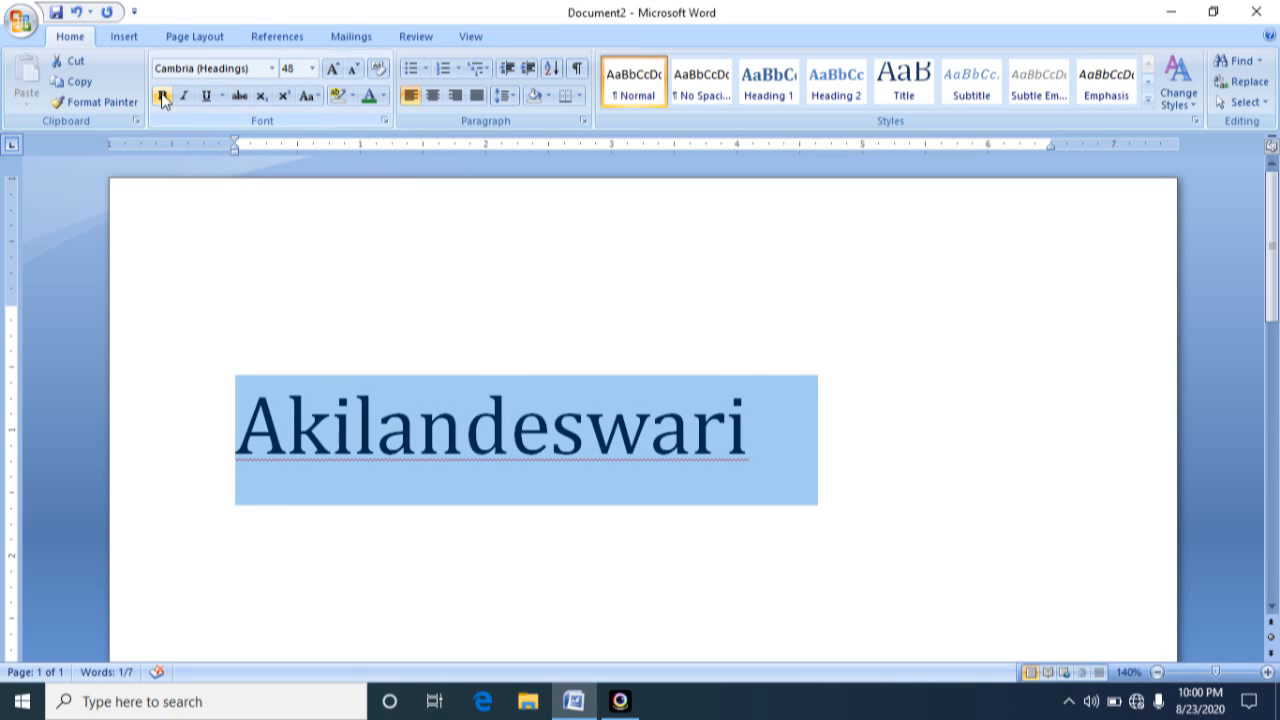
pyautogui.click(163, 97)
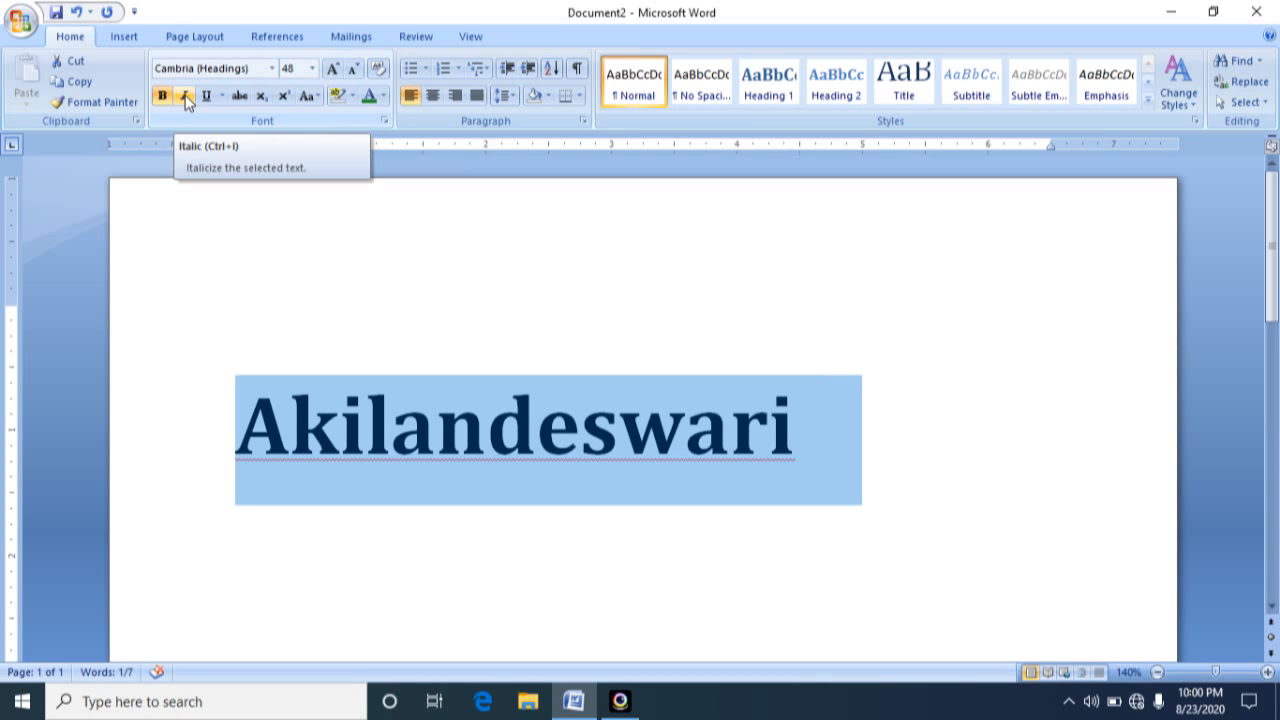
# Apply italic, underline and strikethrough formatting to the name
pyautogui.click(185, 97)
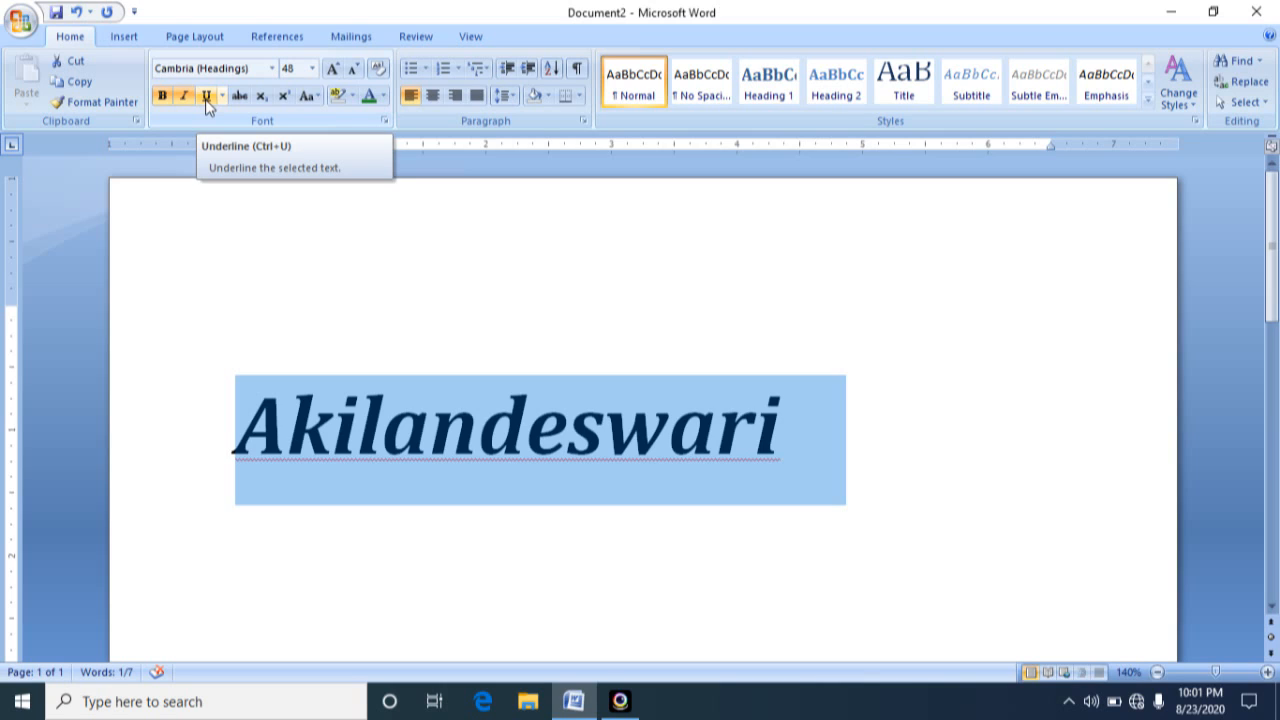
pyautogui.click(206, 96)
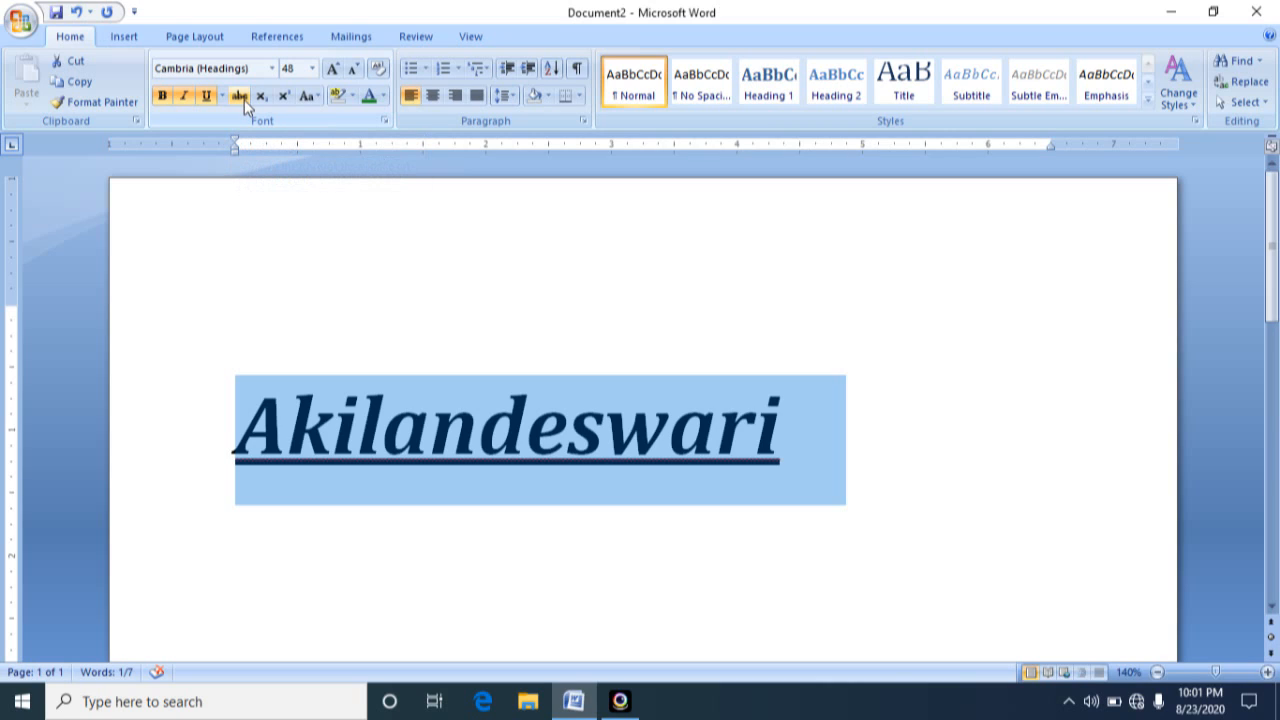
pyautogui.click(240, 96)
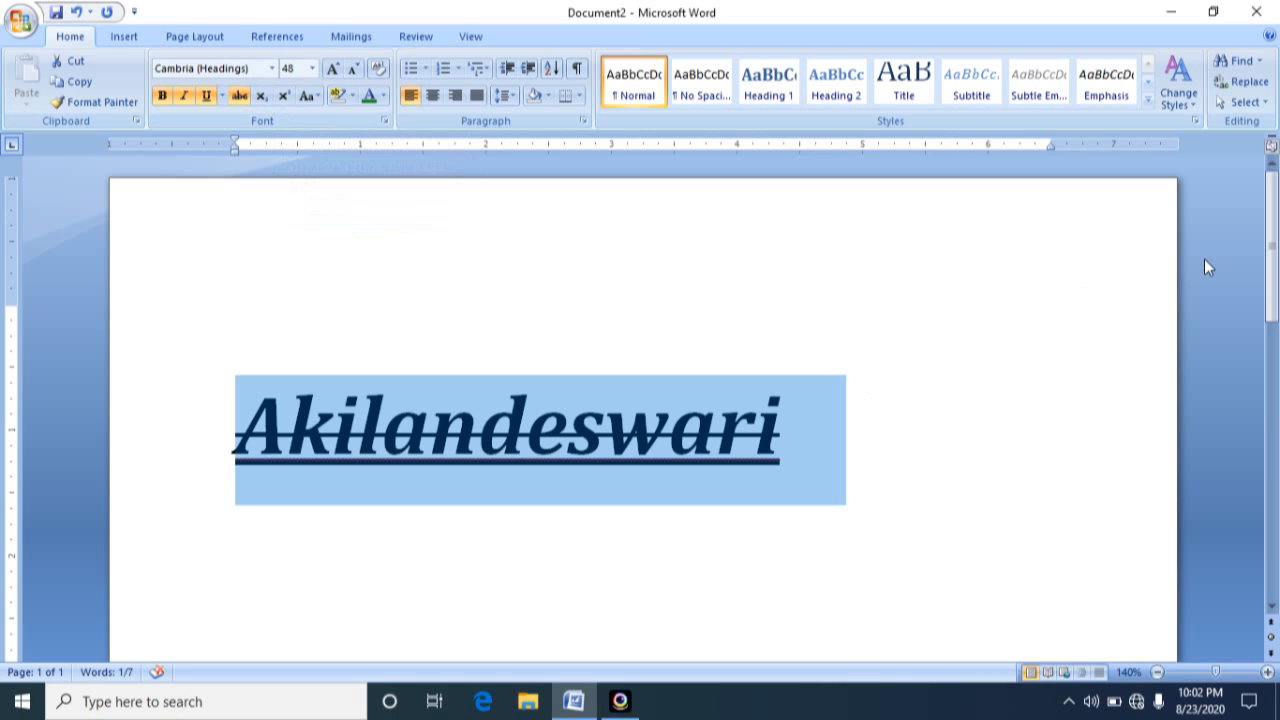
# Format the 2 in the A2 text near the end of the page as superscript
pyautogui.scroll(-3, 1276, 256)
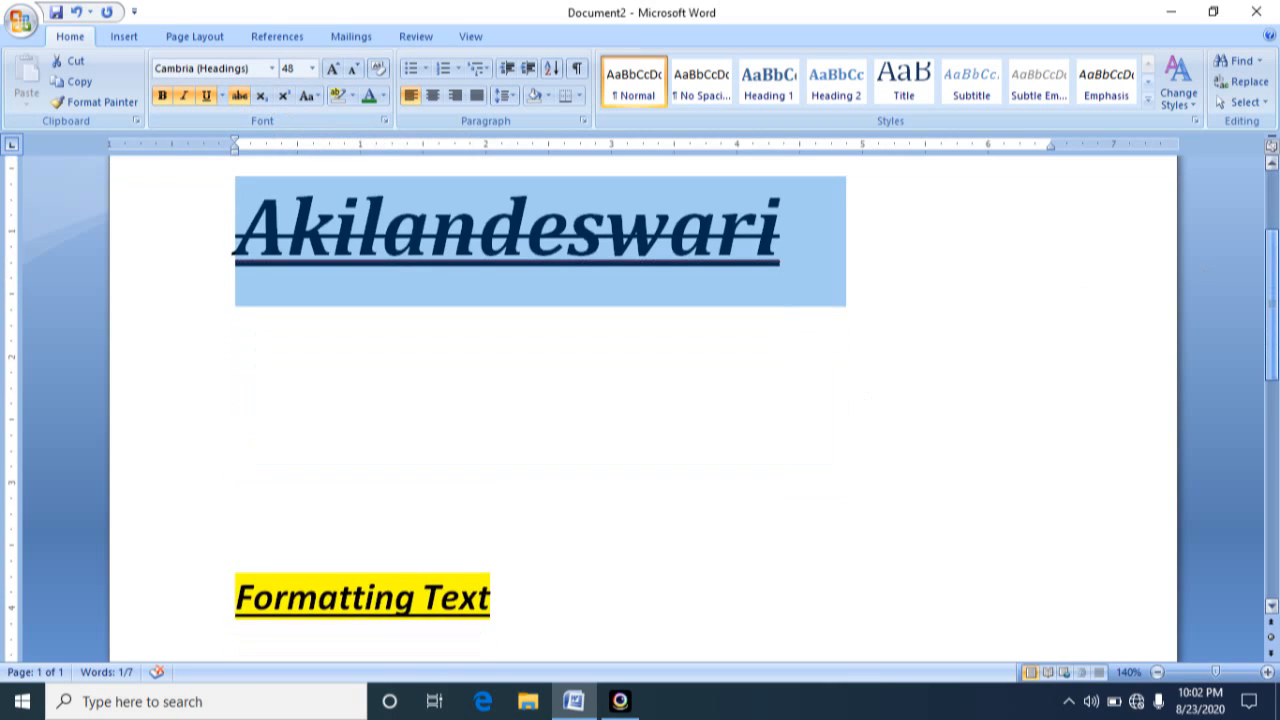
pyautogui.scroll(-6, 622, 483)
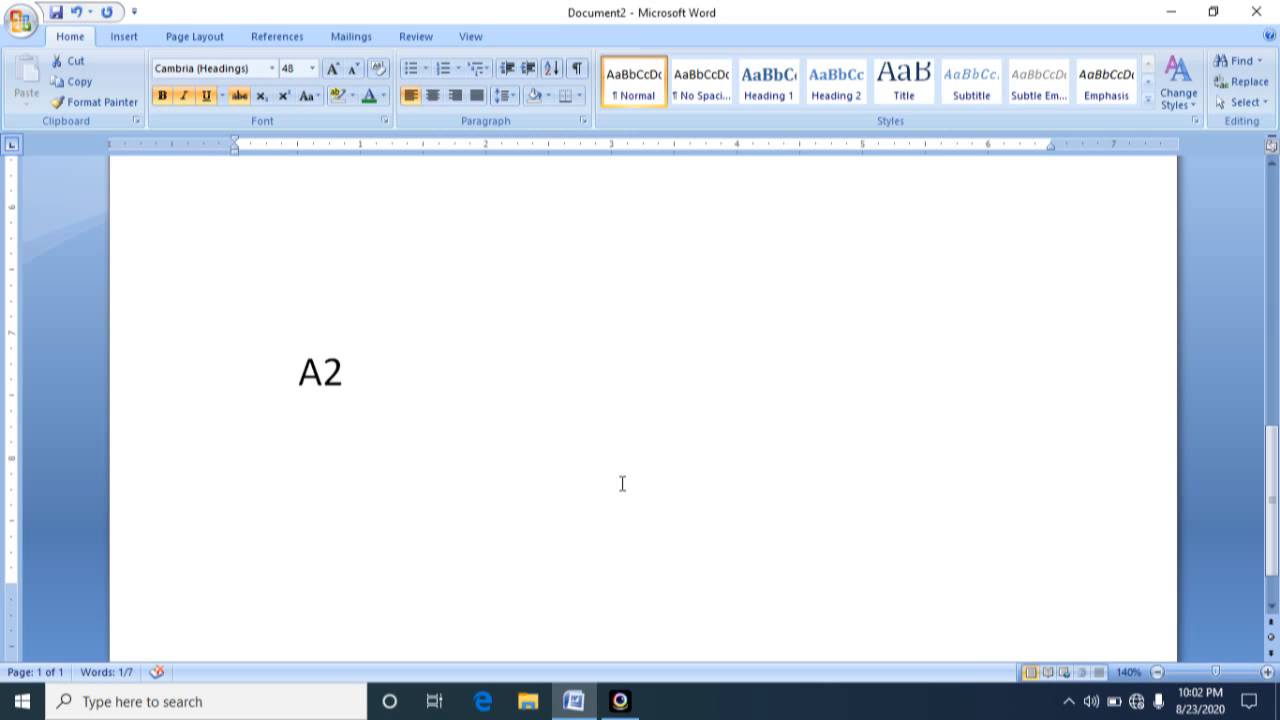
pyautogui.click(297, 374)
pyautogui.click(325, 374)
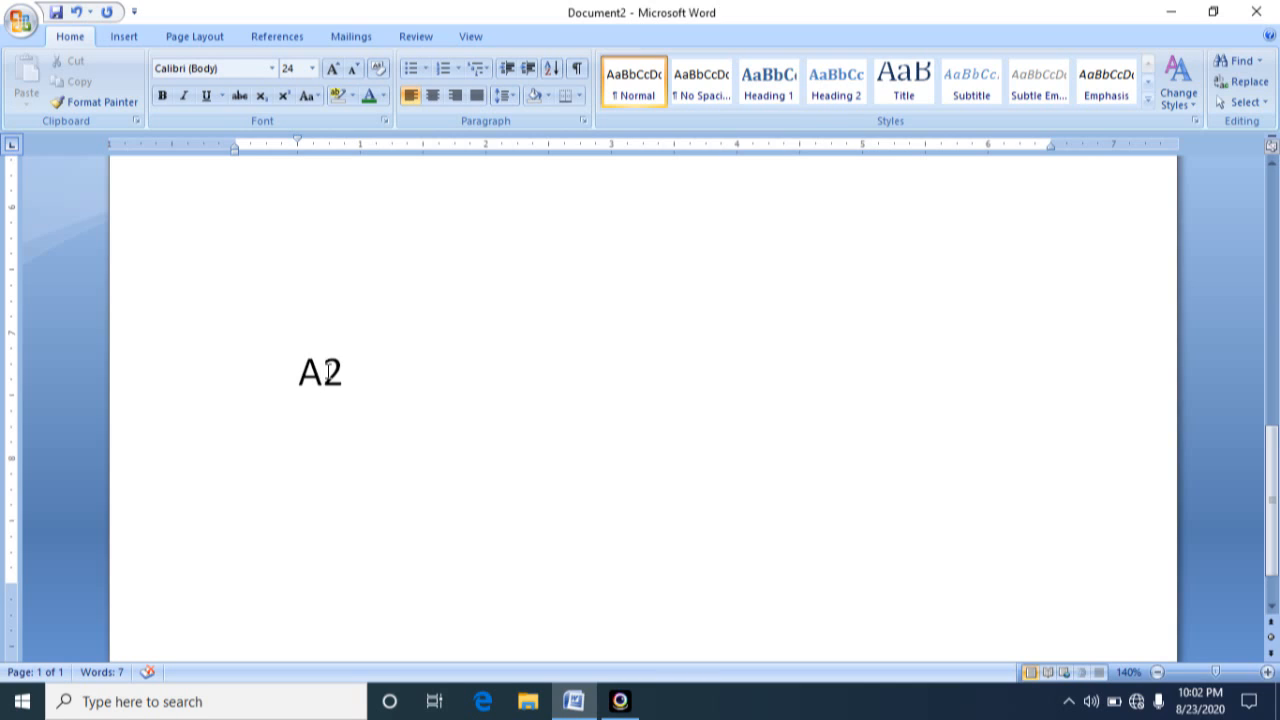
pyautogui.moveTo(324, 372); pyautogui.dragTo(346, 375)
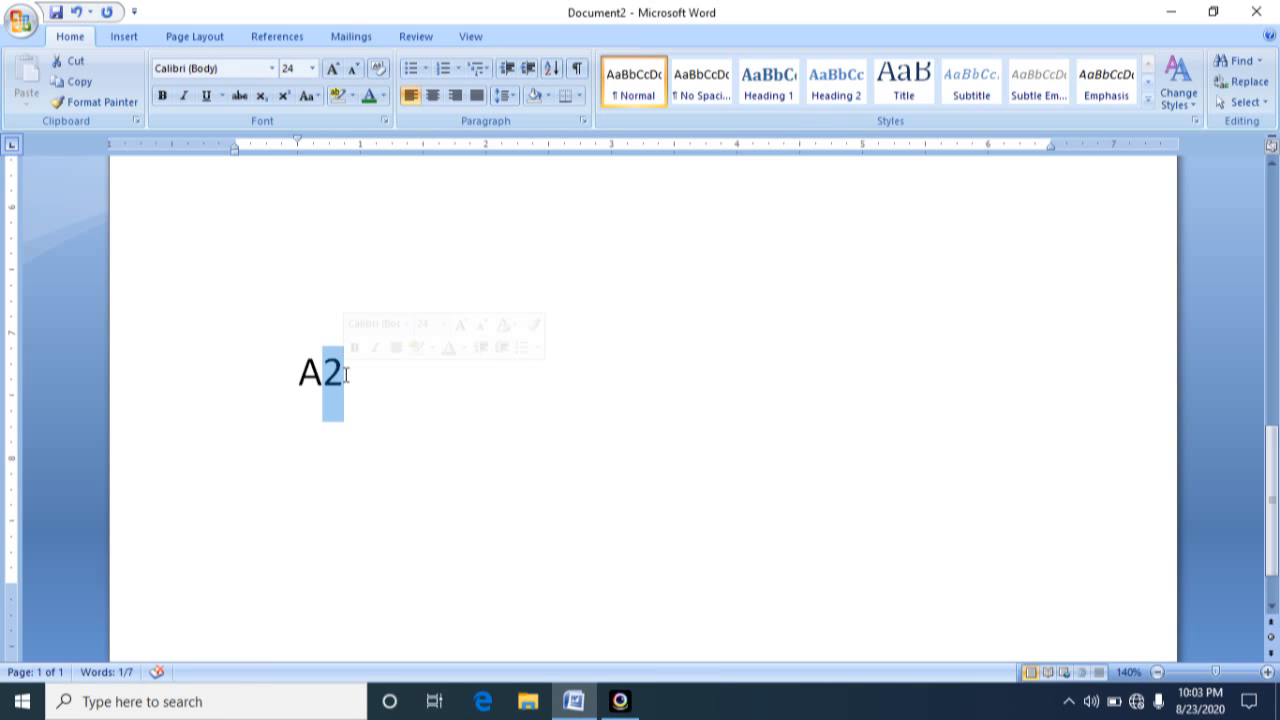
pyautogui.click(283, 96)
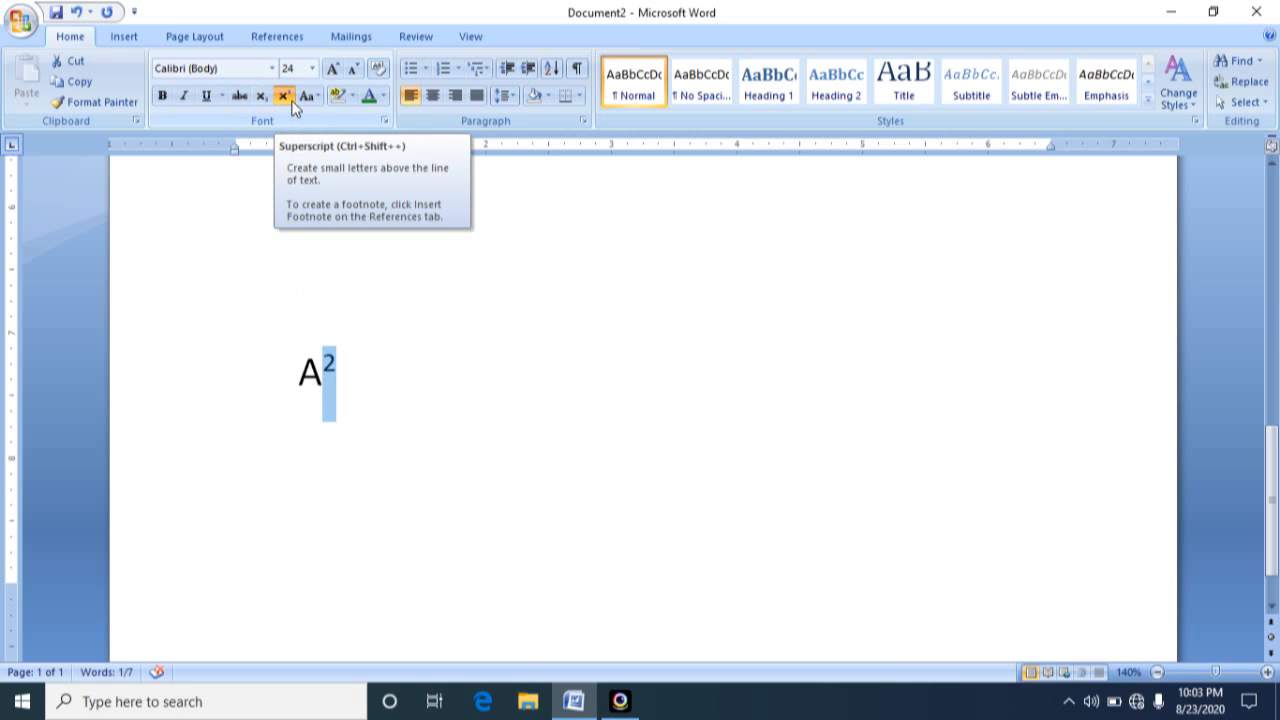
pyautogui.click(361, 381)
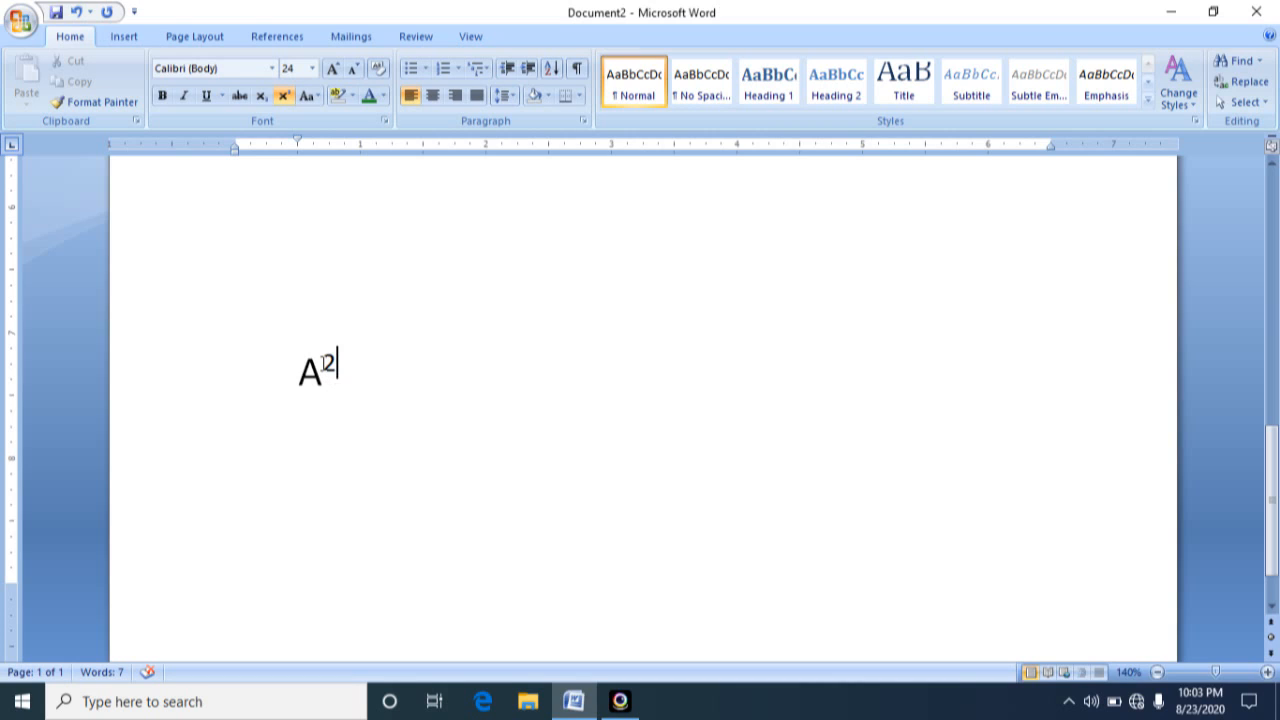
# Change the 2 after the letter A from superscript to subscript
pyautogui.moveTo(324, 370); pyautogui.dragTo(336, 372)
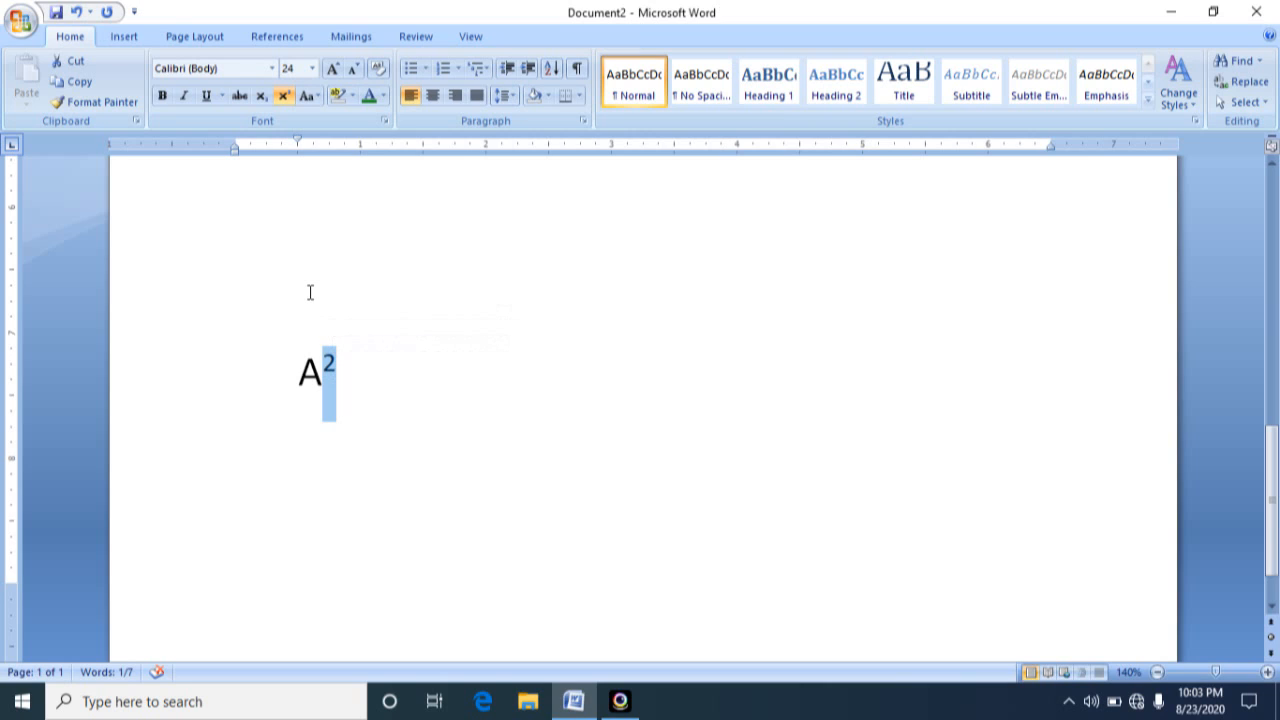
pyautogui.click(261, 97)
pyautogui.click(397, 371)
pyautogui.click(295, 372)
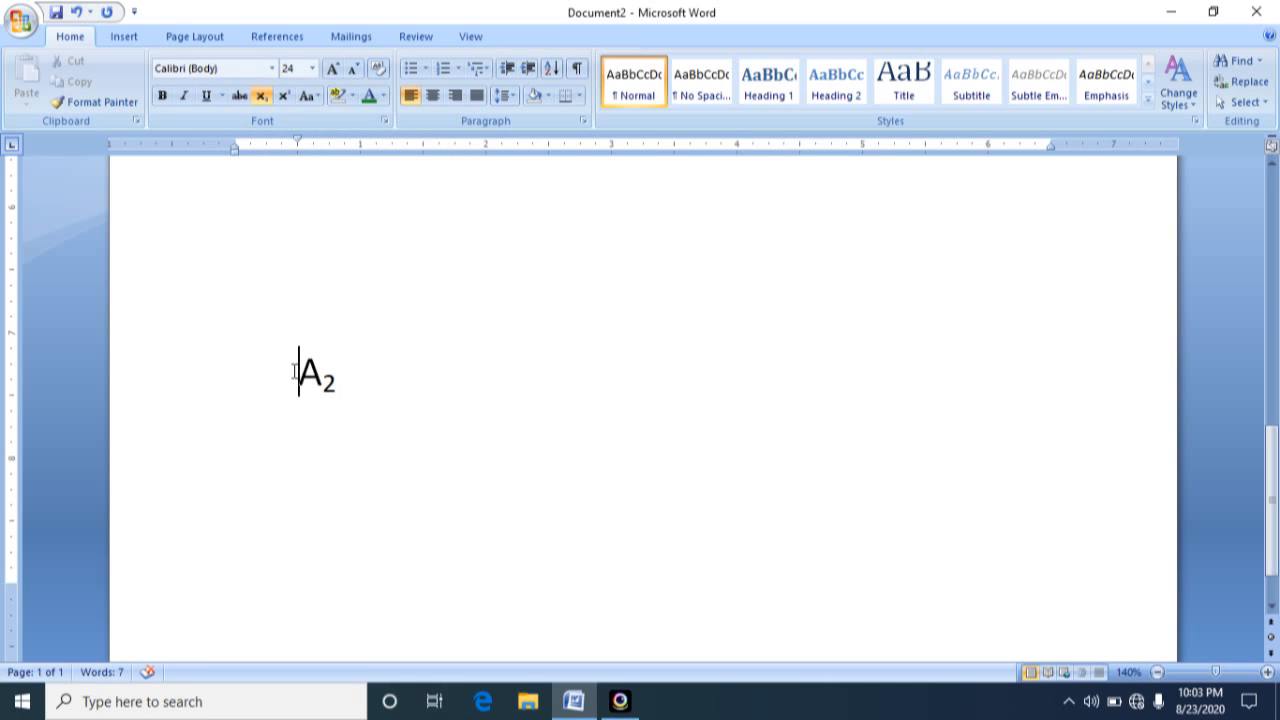
pyautogui.moveTo(293, 372); pyautogui.dragTo(343, 374)
pyautogui.click(417, 381)
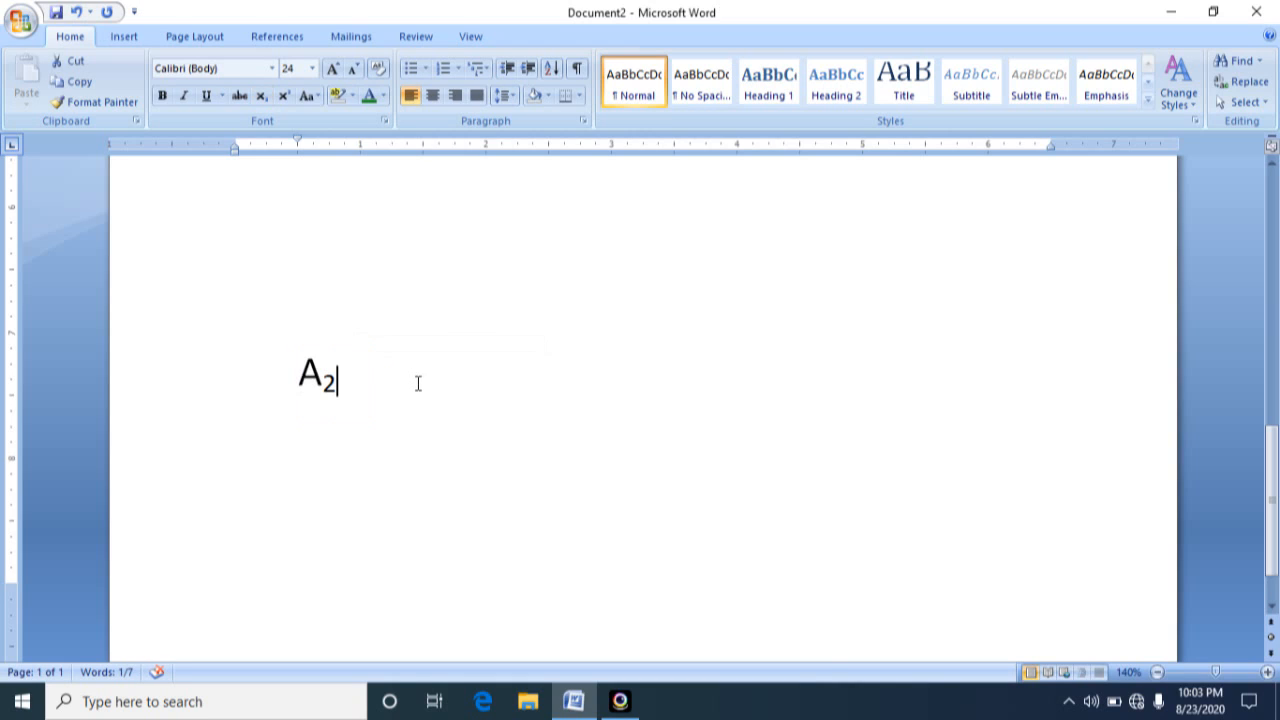
# Start two new paragraphs below A2 and enter H20
pyautogui.press('Return')
pyautogui.press('Return')
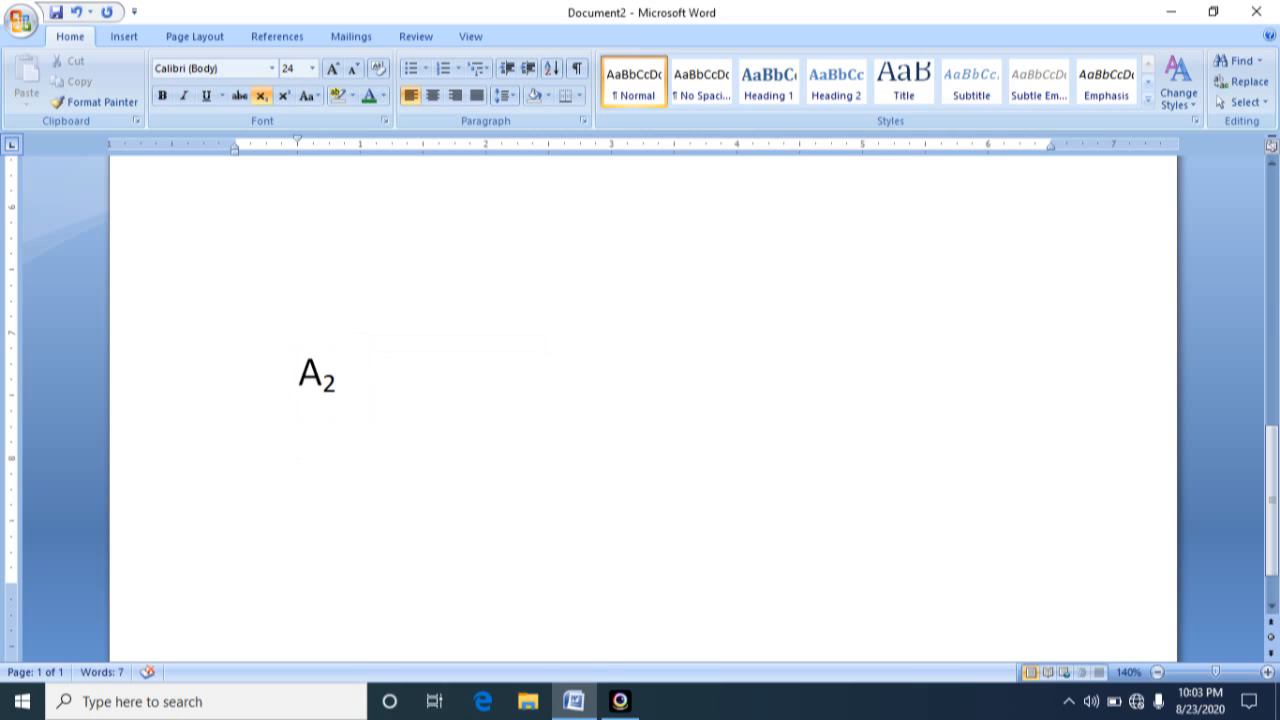
pyautogui.write('H20')
pyautogui.press('BackSpace')
pyautogui.write('0')
# Try to toggle subscript formatting on the 2 in H20
pyautogui.click(314, 534)
pyautogui.hotkey('shift', 'Right')
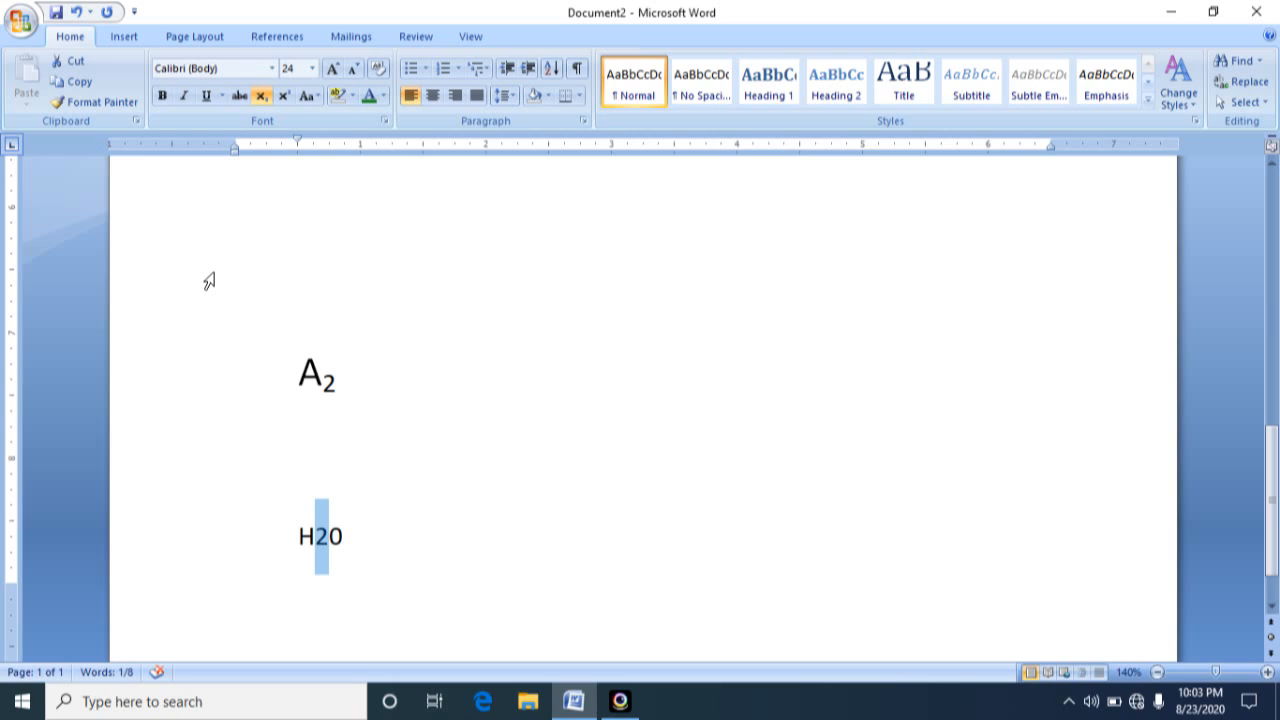
pyautogui.click(263, 97)
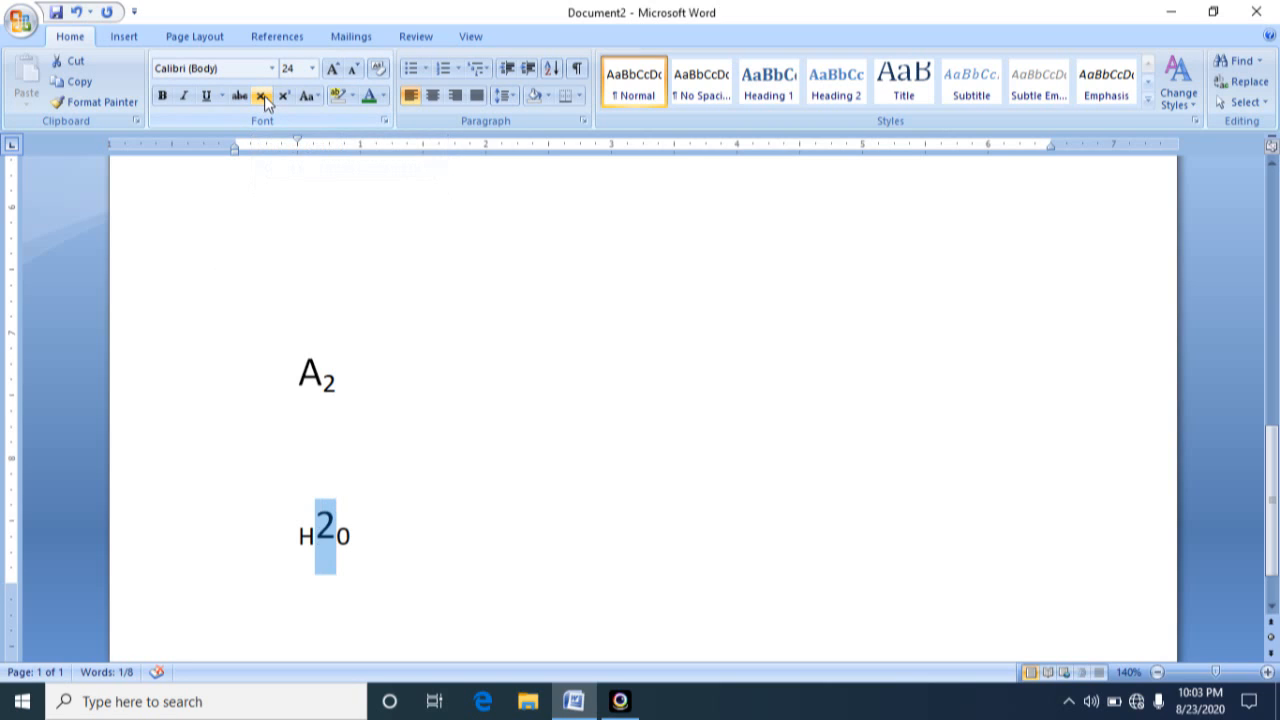
pyautogui.click(264, 98)
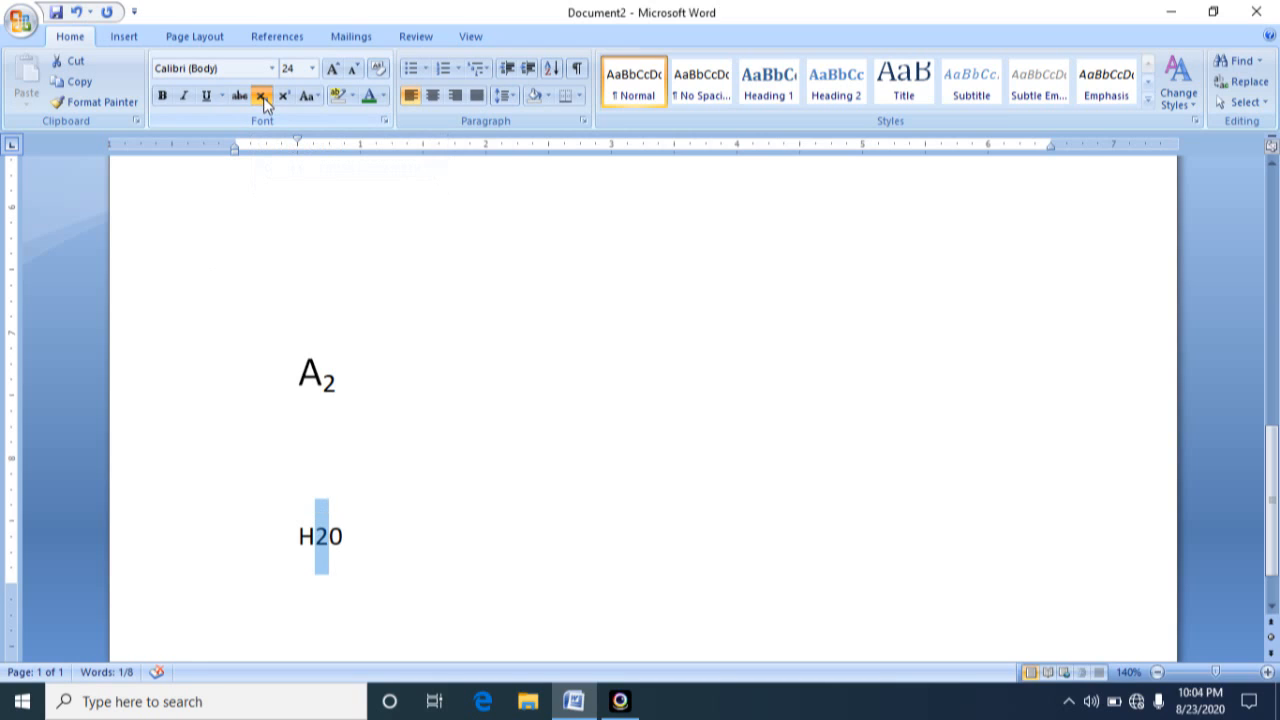
pyautogui.click(264, 98)
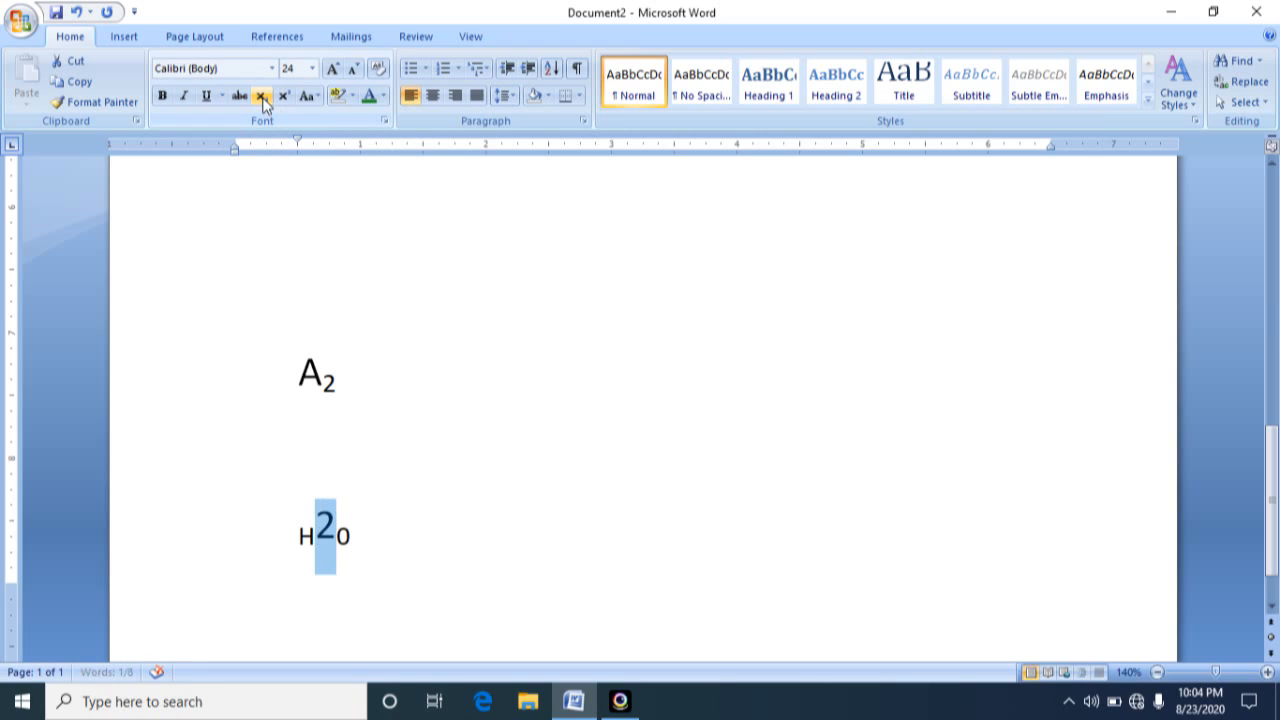
pyautogui.click(398, 482)
pyautogui.click(353, 534)
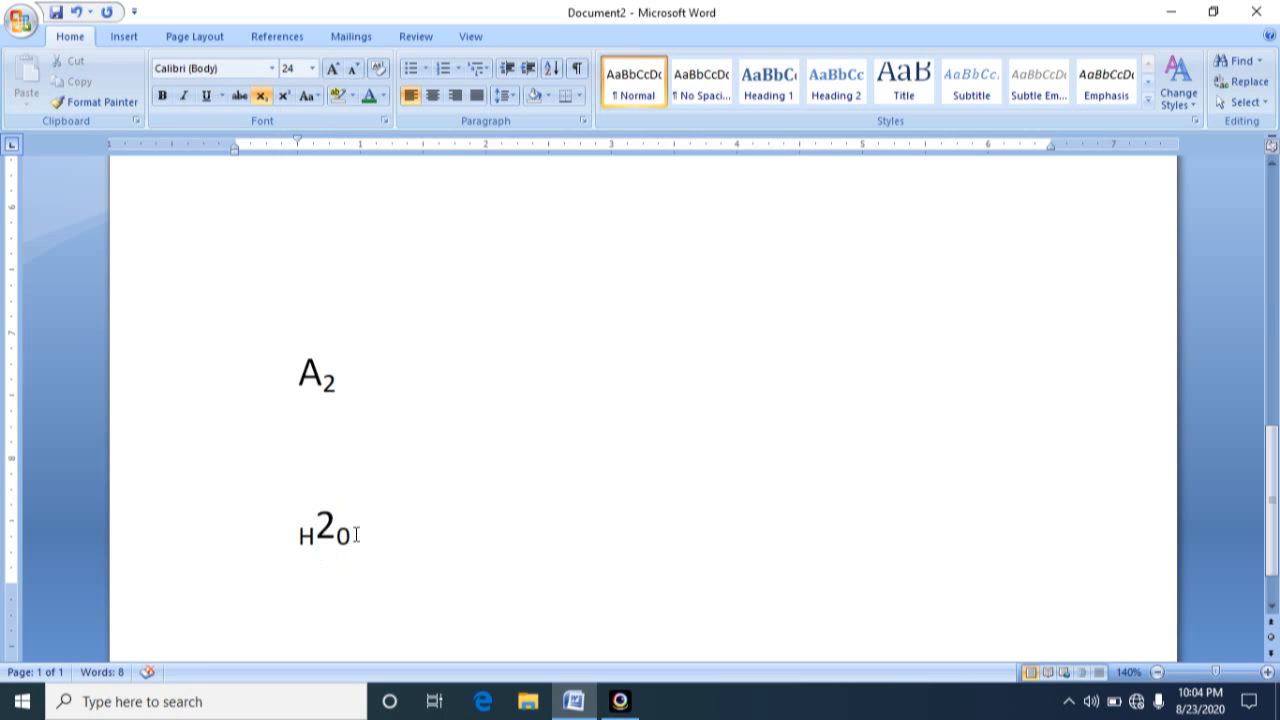
# Replace H20 with H2O in regular text, with subscript turned off
pyautogui.press('BackSpace')
pyautogui.press('BackSpace')
pyautogui.press('BackSpace')
pyautogui.write('h')
pyautogui.press('BackSpace')
pyautogui.click(260, 95)
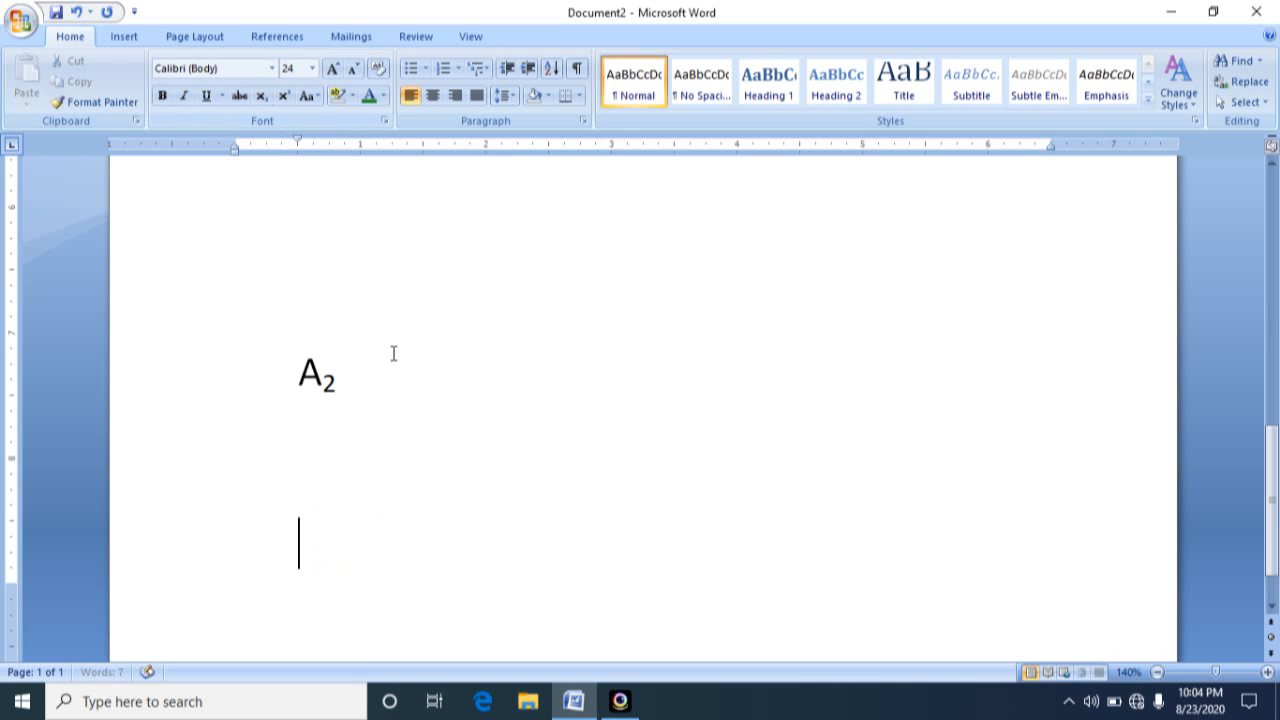
pyautogui.write('h')
pyautogui.press('BackSpace')
pyautogui.write('H2')
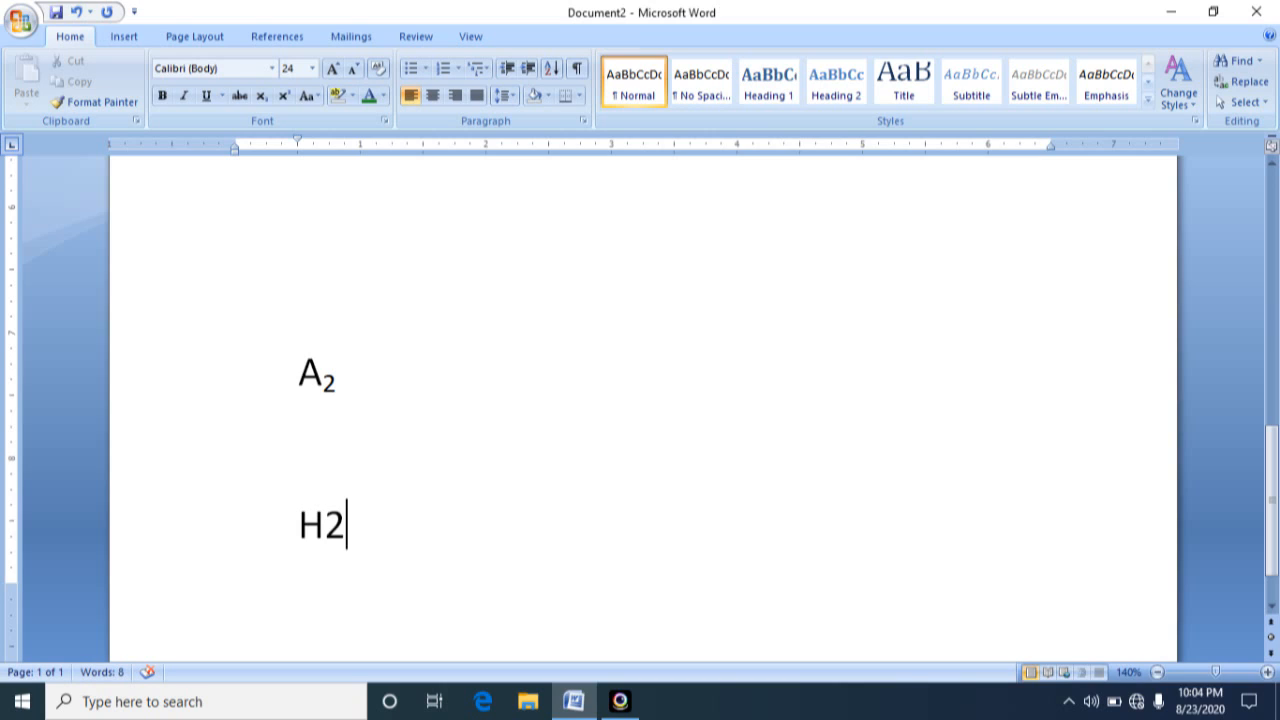
pyautogui.write('O')
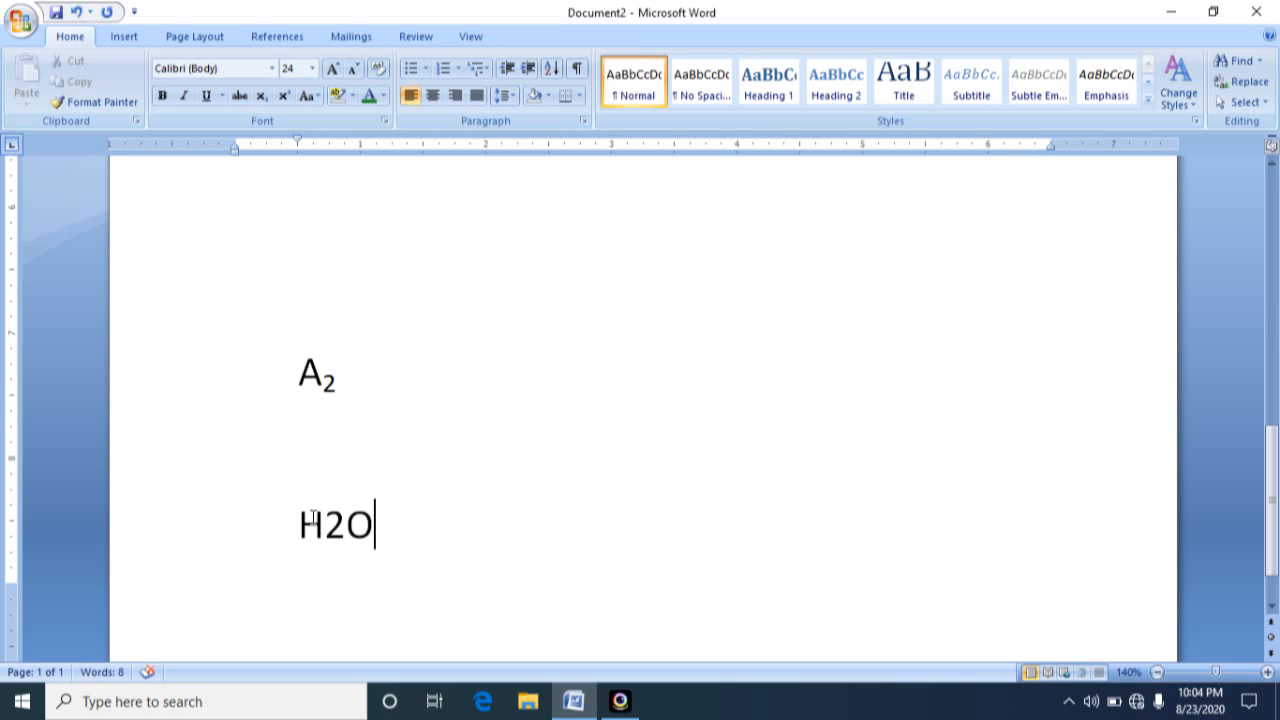
# Format the 2 in H2O as subscript
pyautogui.moveTo(322, 525); pyautogui.dragTo(342, 532)
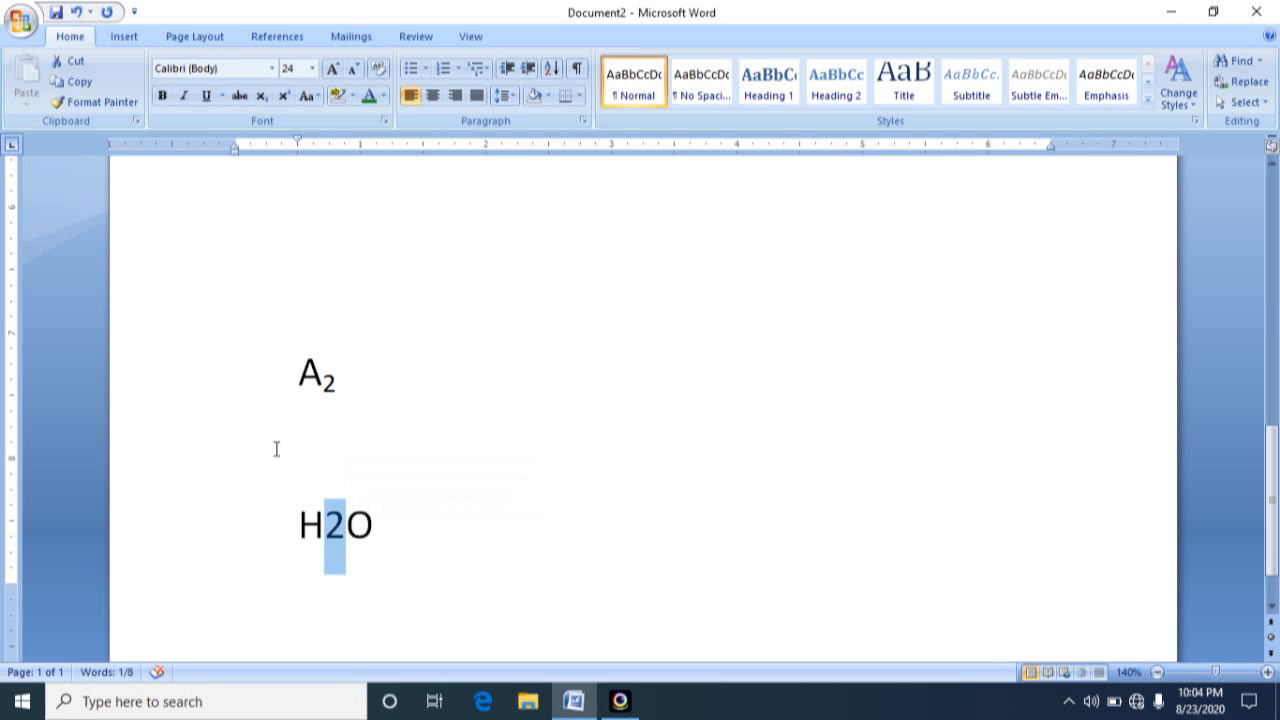
pyautogui.click(267, 104)
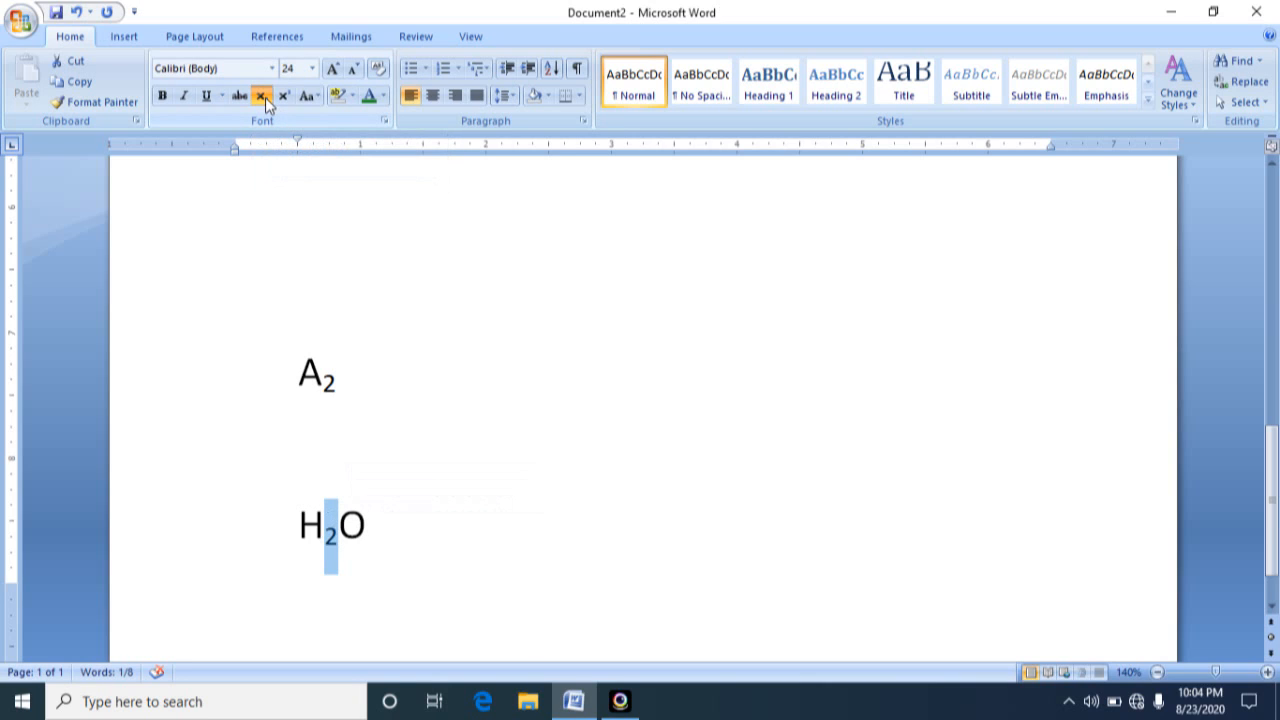
pyautogui.click(375, 527)
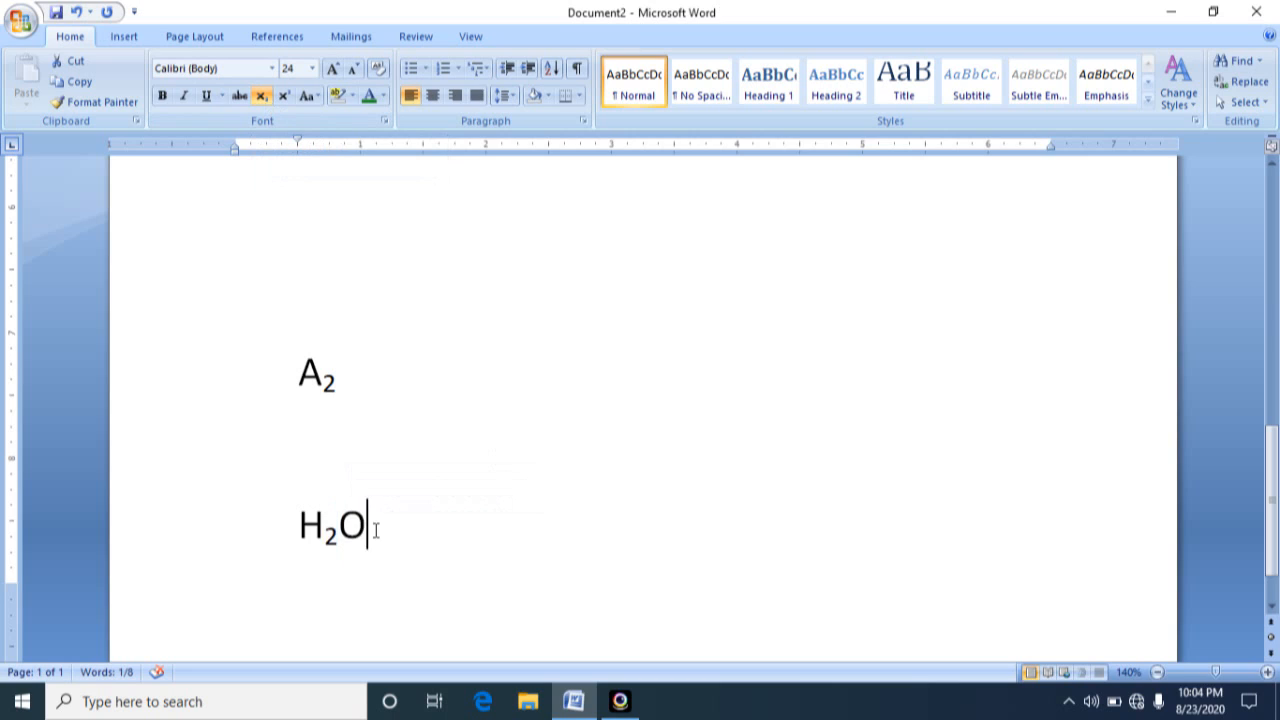
# Enter 105 on a new page after H2O and format its 5 as superscript, with superscript turned off for further text
pyautogui.hotkey('ctrl', 'Return')
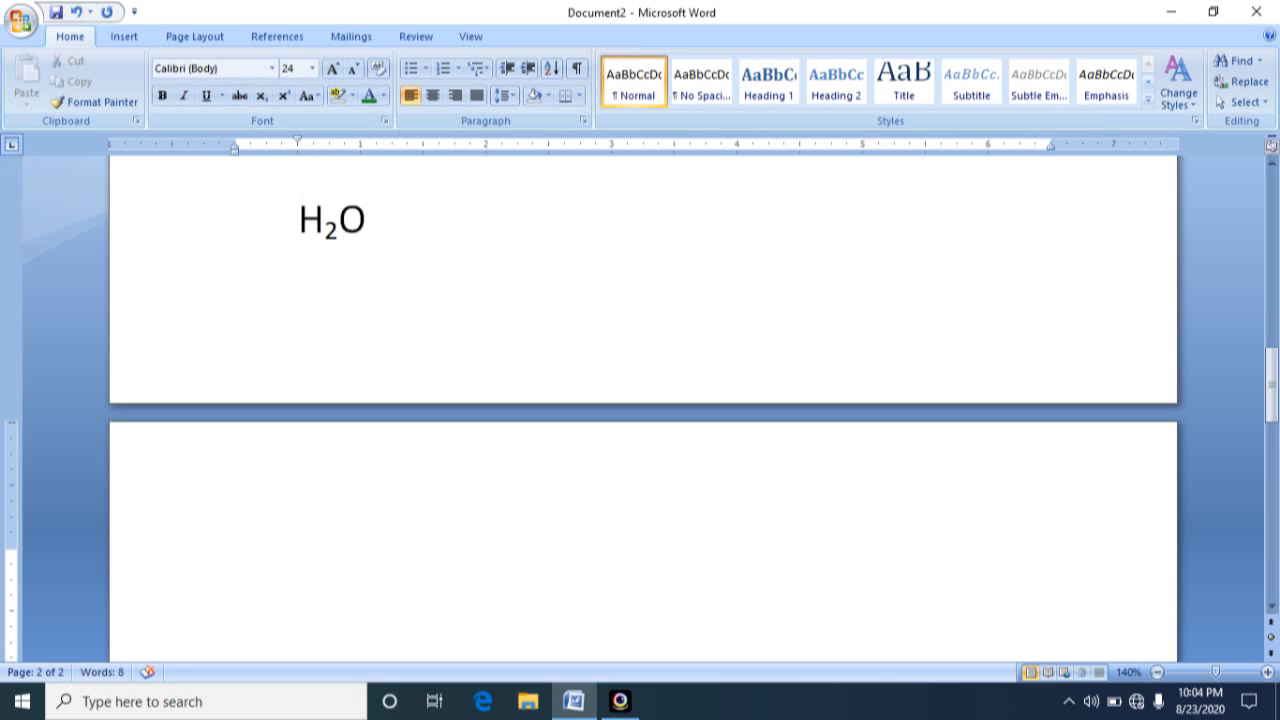
pyautogui.write('105')
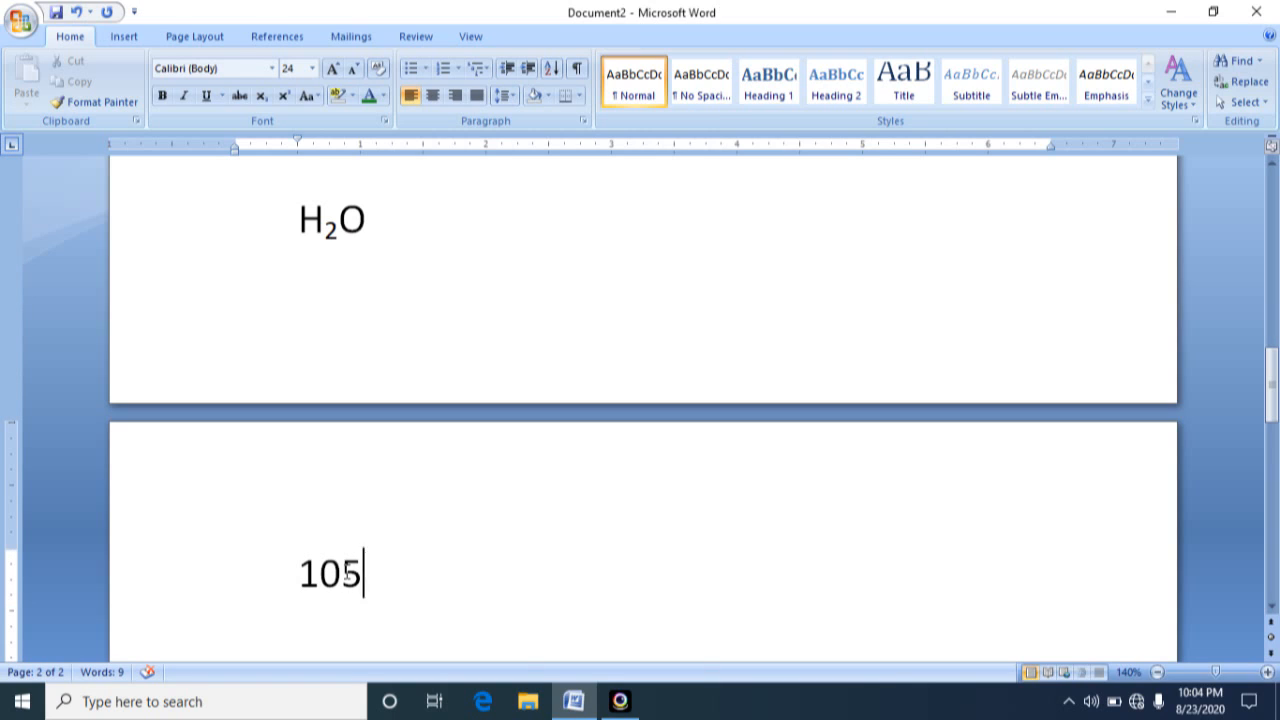
pyautogui.moveTo(346, 572); pyautogui.dragTo(364, 572)
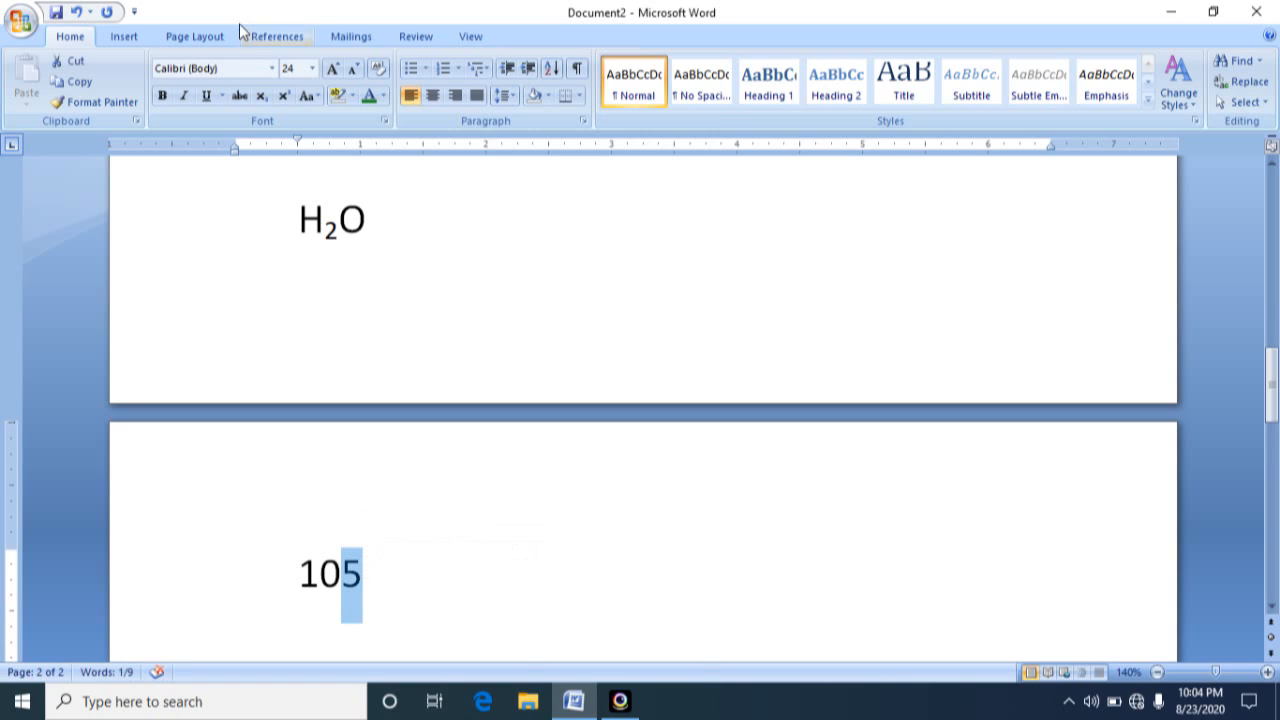
pyautogui.click(285, 97)
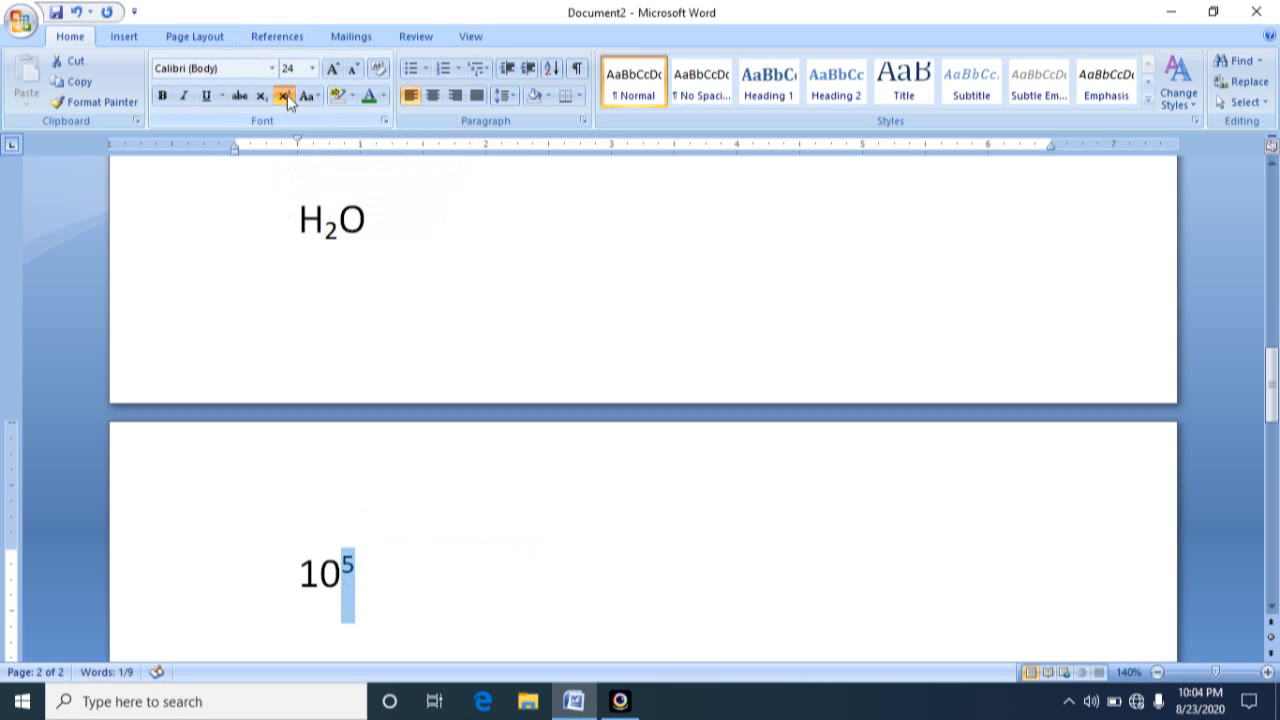
pyautogui.click(391, 557)
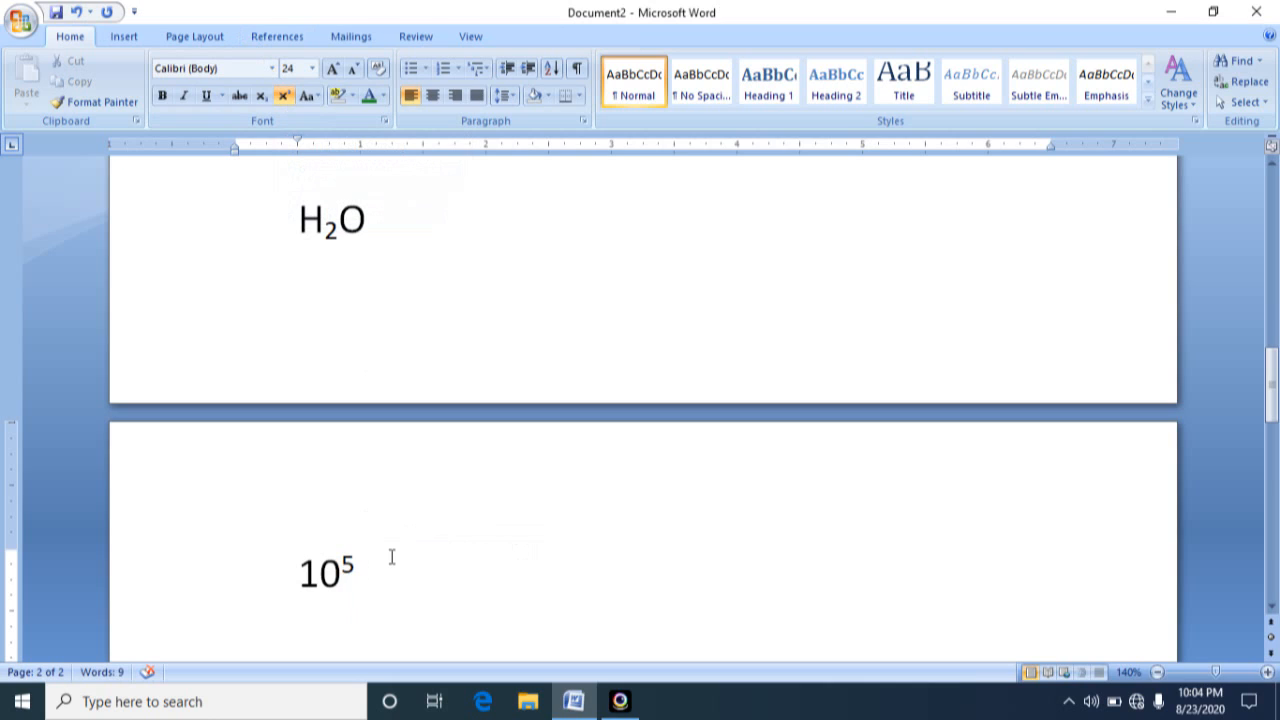
pyautogui.click(285, 97)
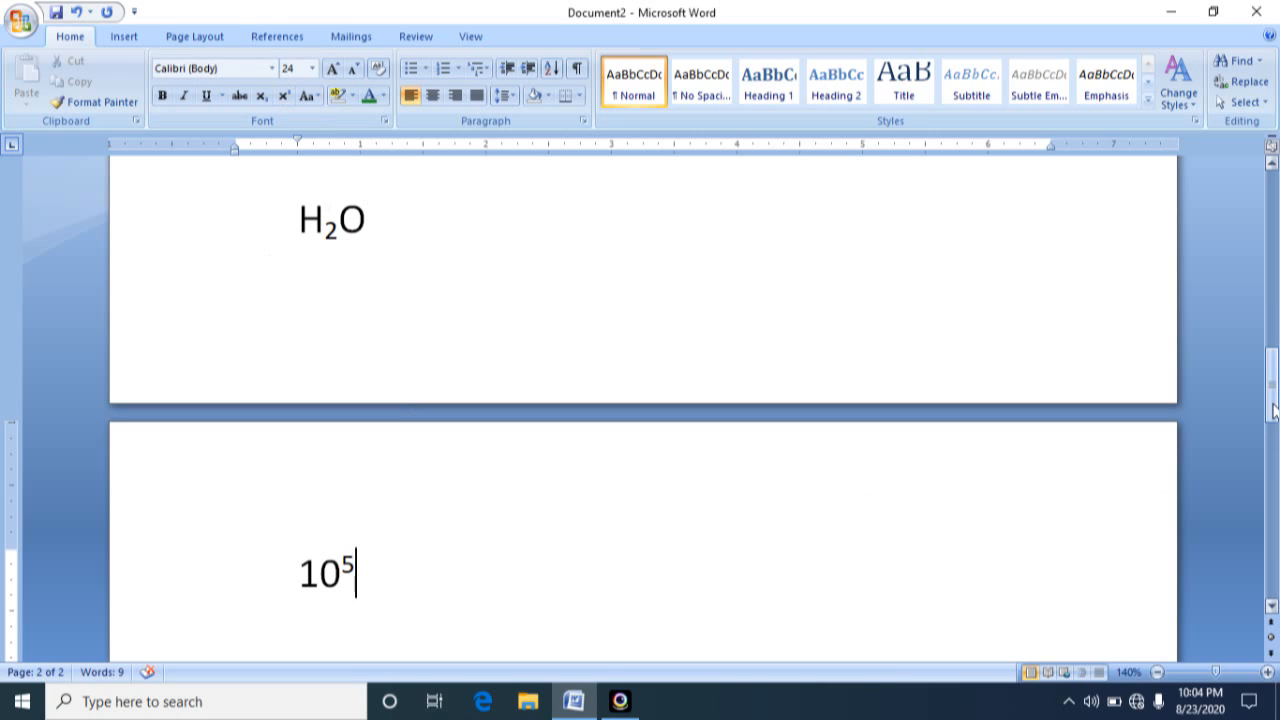
# Remove the strikethrough from the large name heading at the start of the document
pyautogui.moveTo(1273, 410)
pyautogui.mouseDown()
pyautogui.moveTo(1257, 315)
pyautogui.moveTo(1272, 306)
pyautogui.moveTo(1272, 266)
pyautogui.mouseUp()
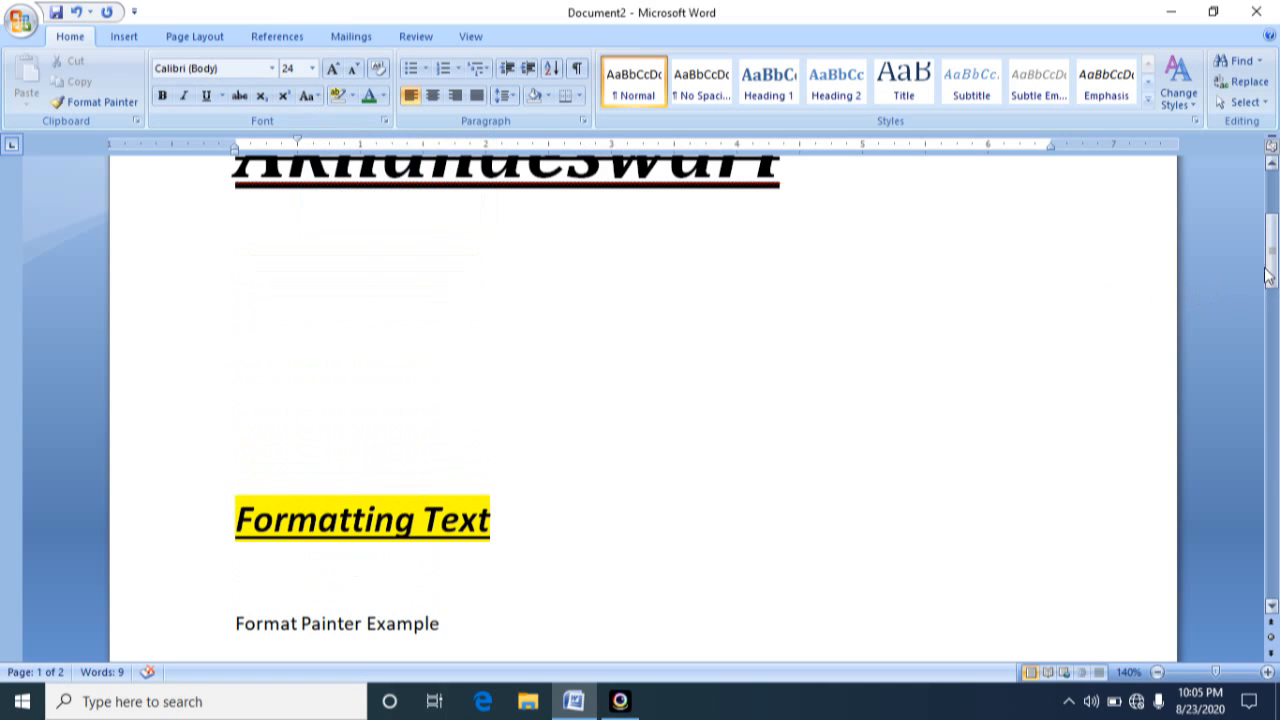
pyautogui.moveTo(1268, 276); pyautogui.dragTo(1268, 228)
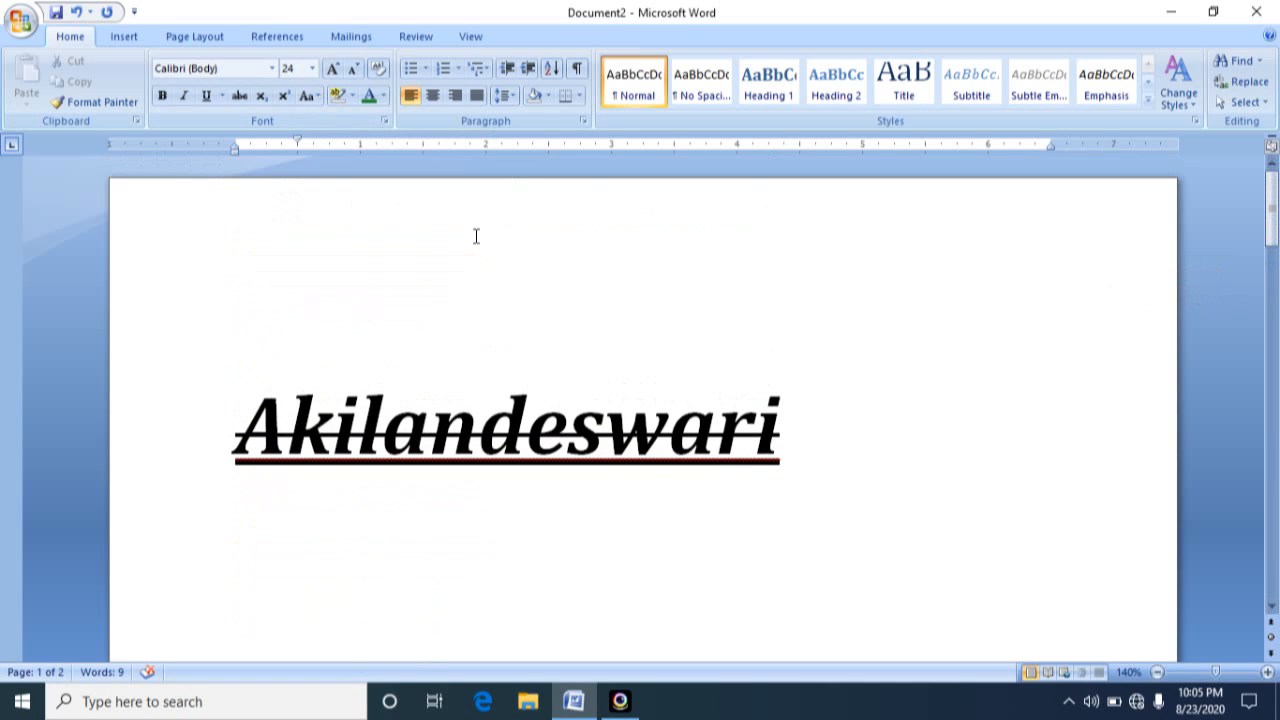
pyautogui.moveTo(218, 463); pyautogui.dragTo(797, 468)
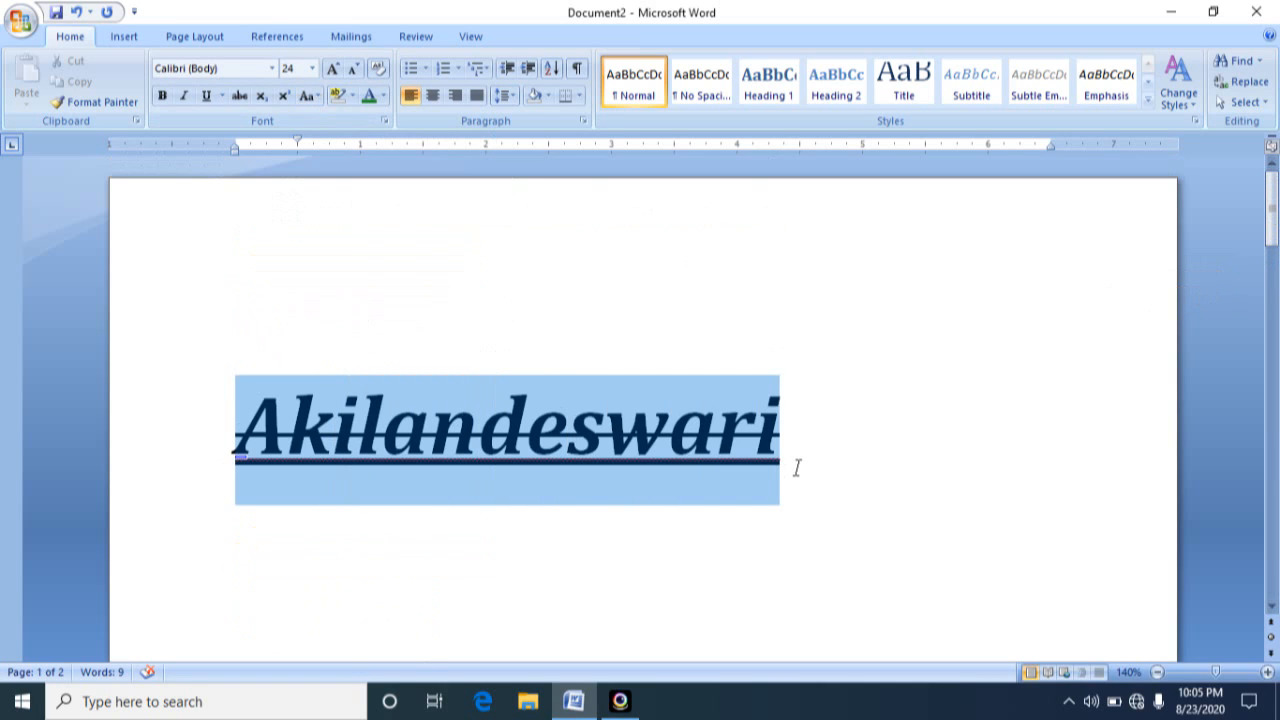
pyautogui.click(240, 97)
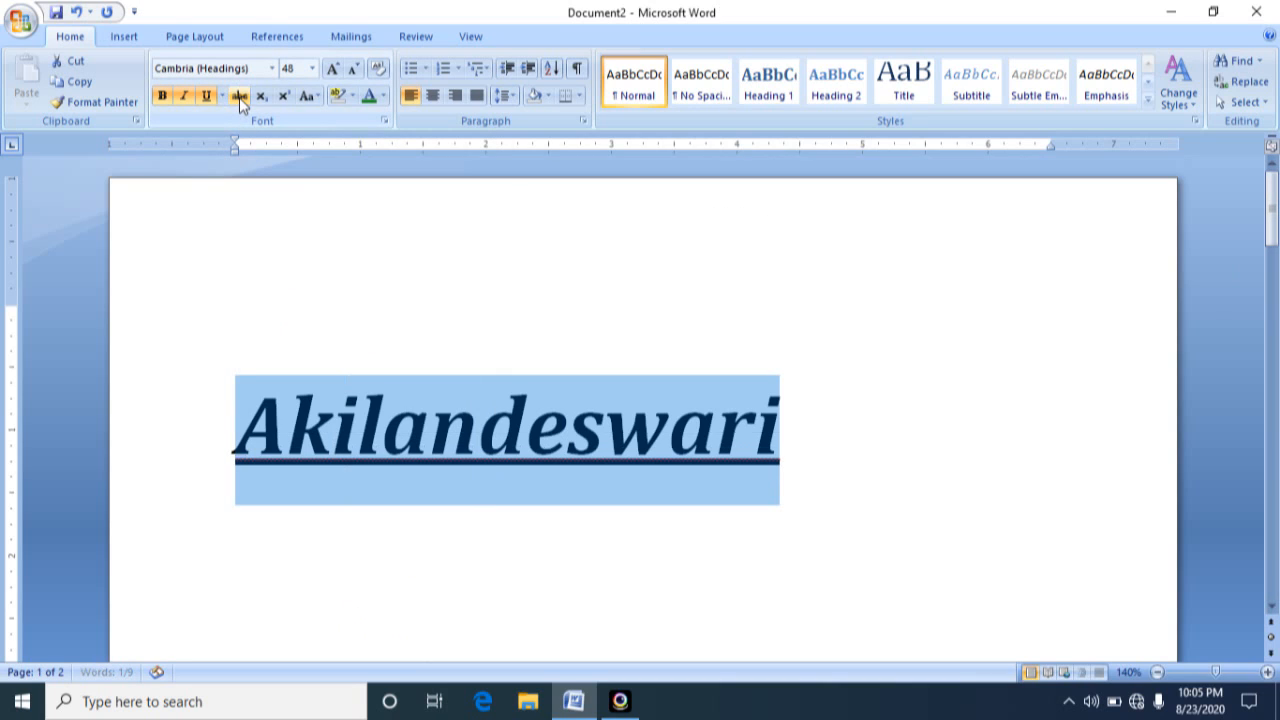
# Change the case of the name heading on the first page to UPPERCASE
pyautogui.click(317, 100)
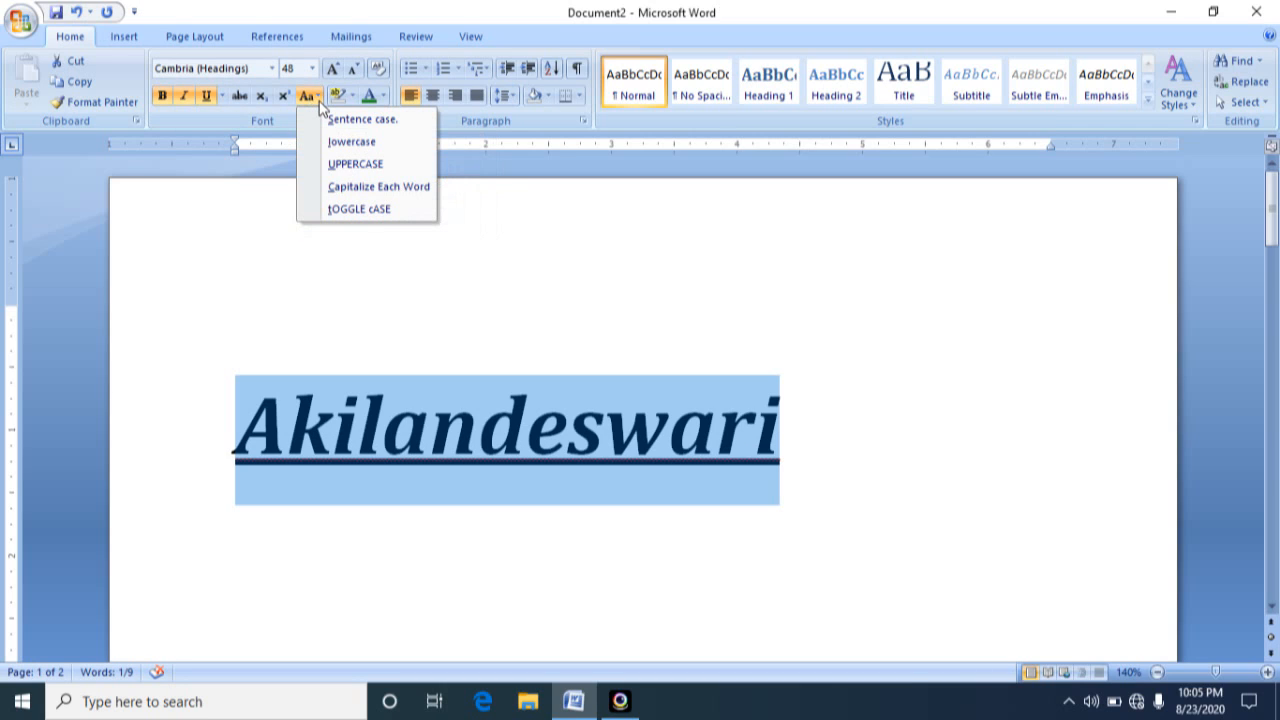
pyautogui.click(319, 100)
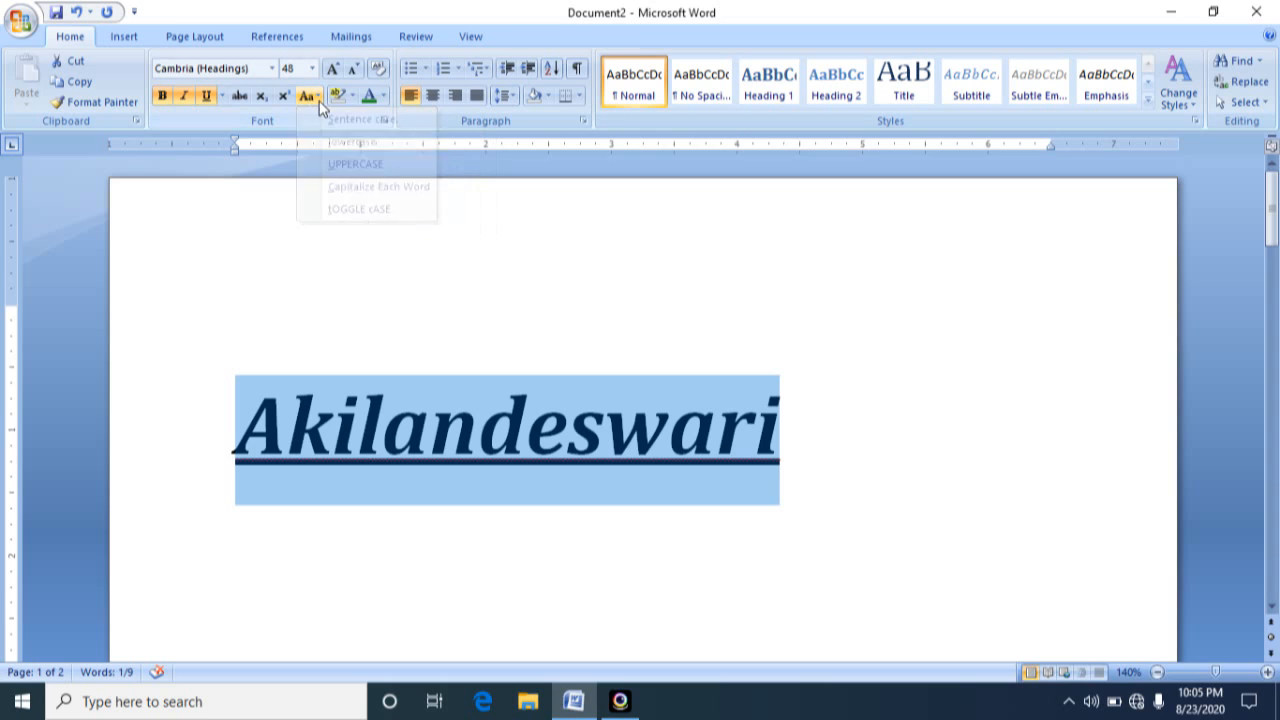
pyautogui.click(319, 94)
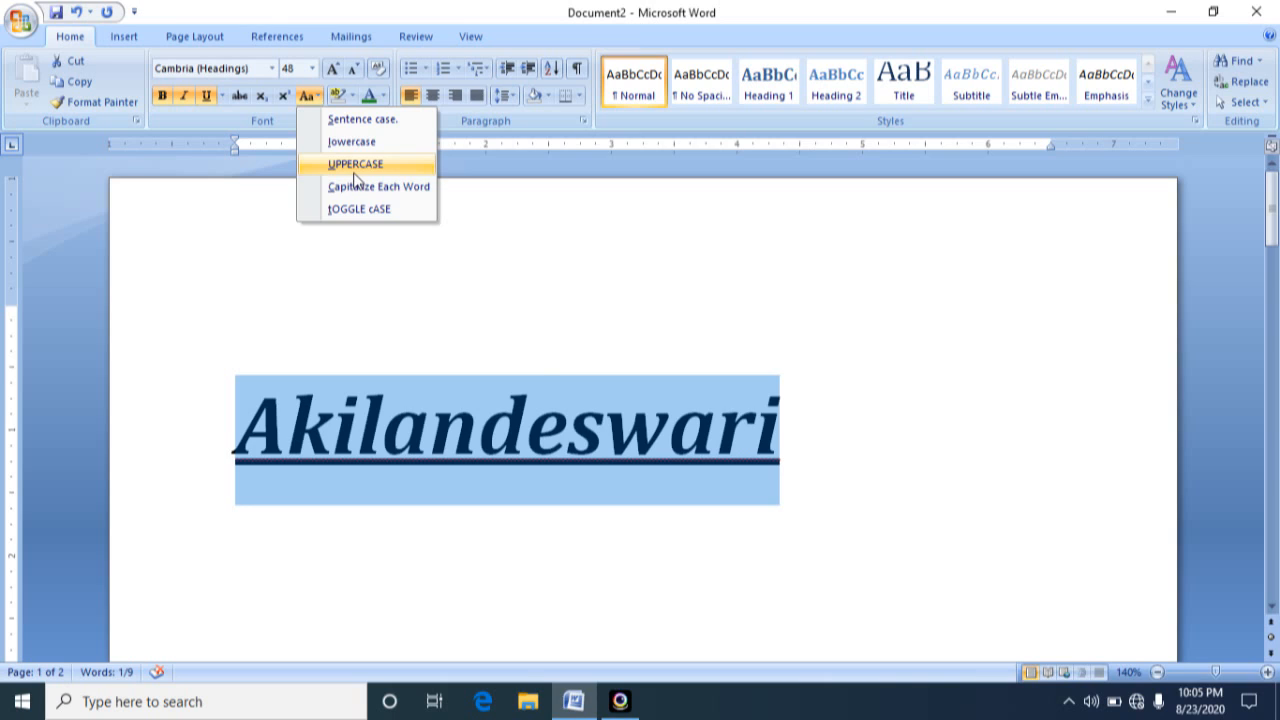
pyautogui.click(355, 174)
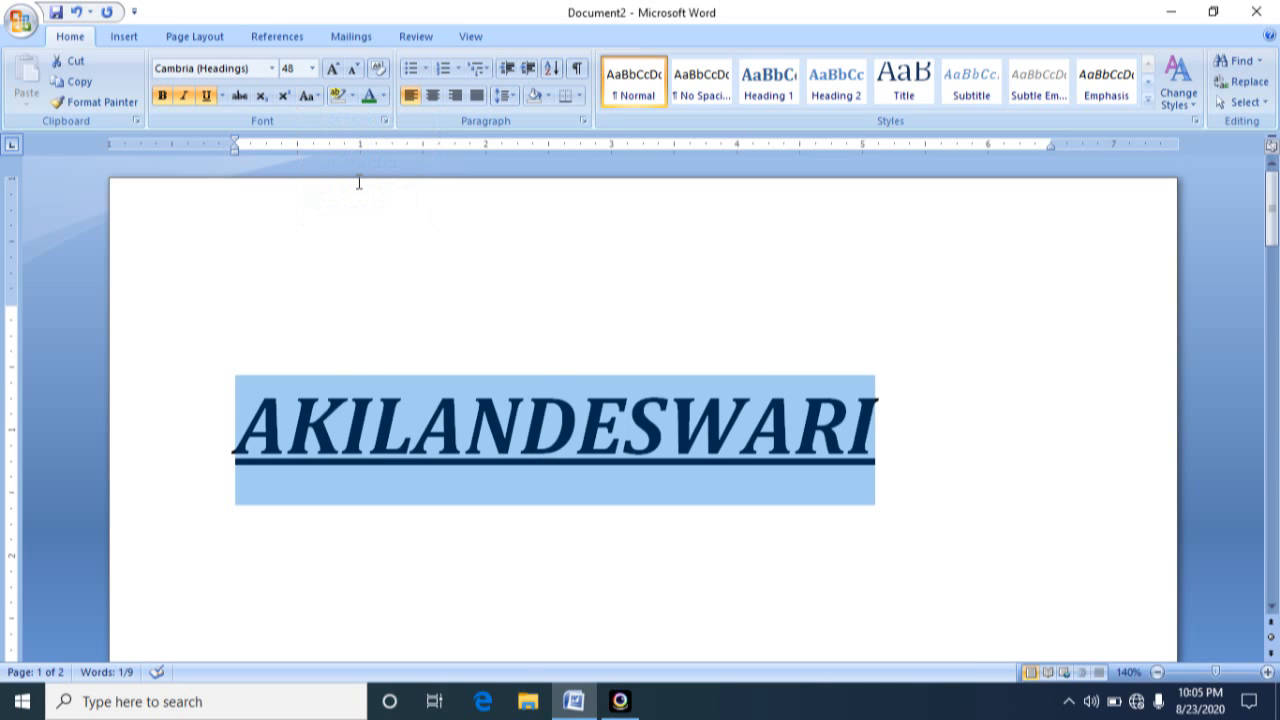
pyautogui.click(905, 423)
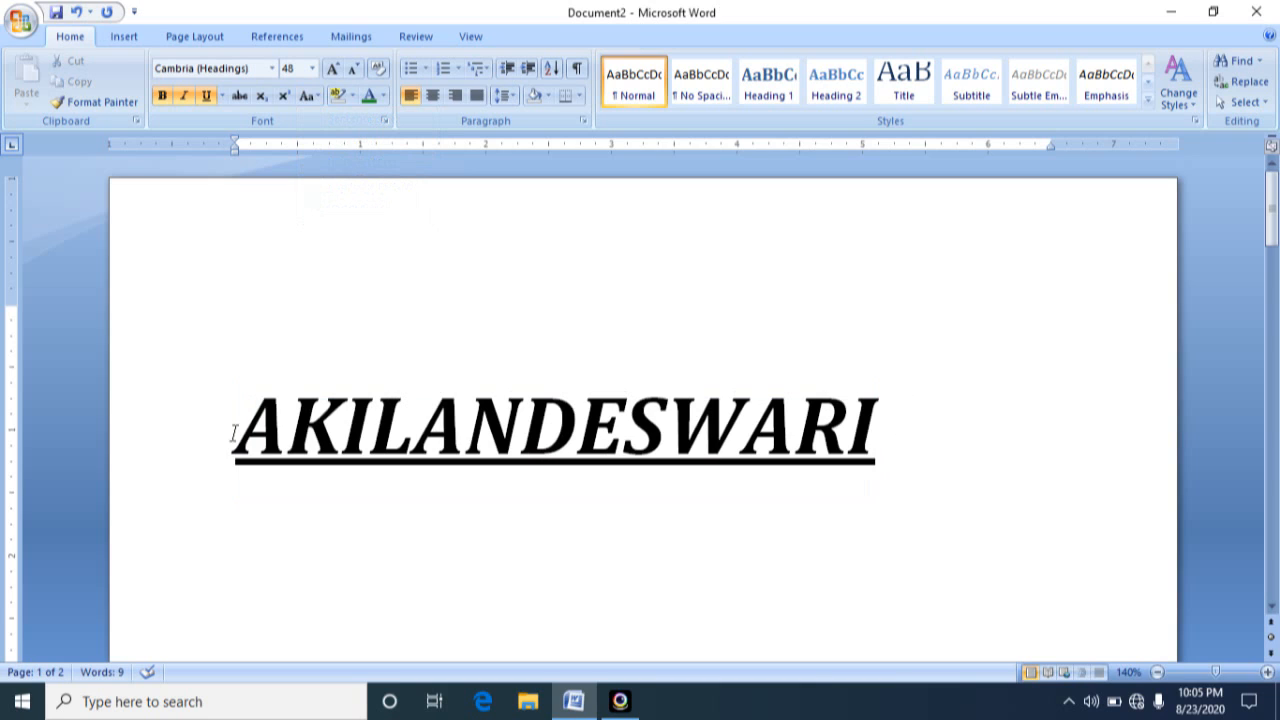
# Highlight the whole uppercase name heading in bright green
pyautogui.moveTo(239, 425); pyautogui.dragTo(886, 386)
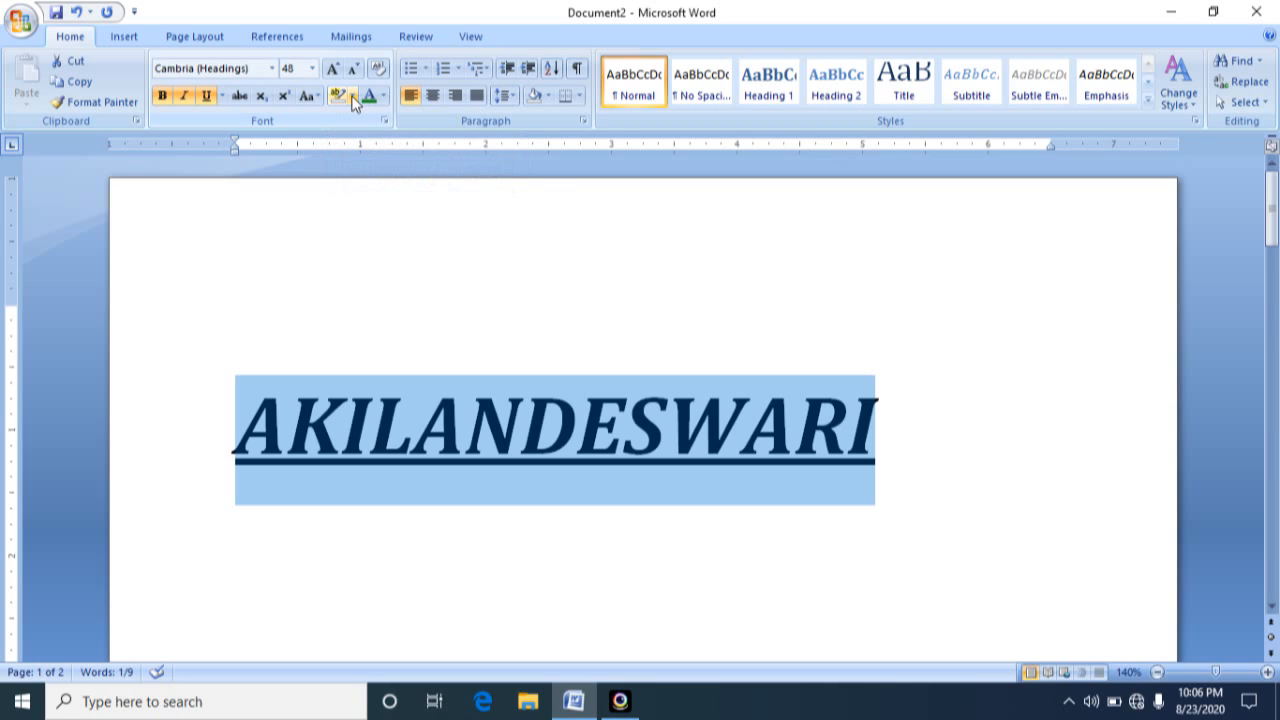
pyautogui.click(335, 97)
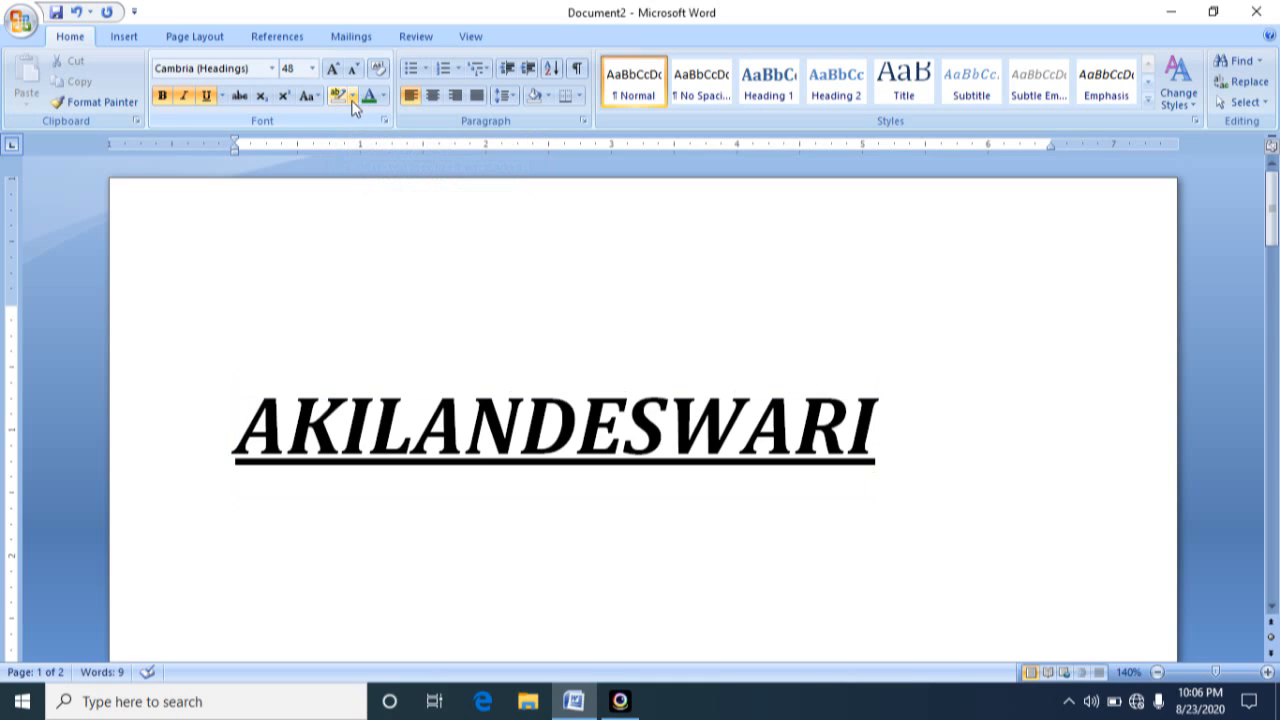
pyautogui.click(248, 428)
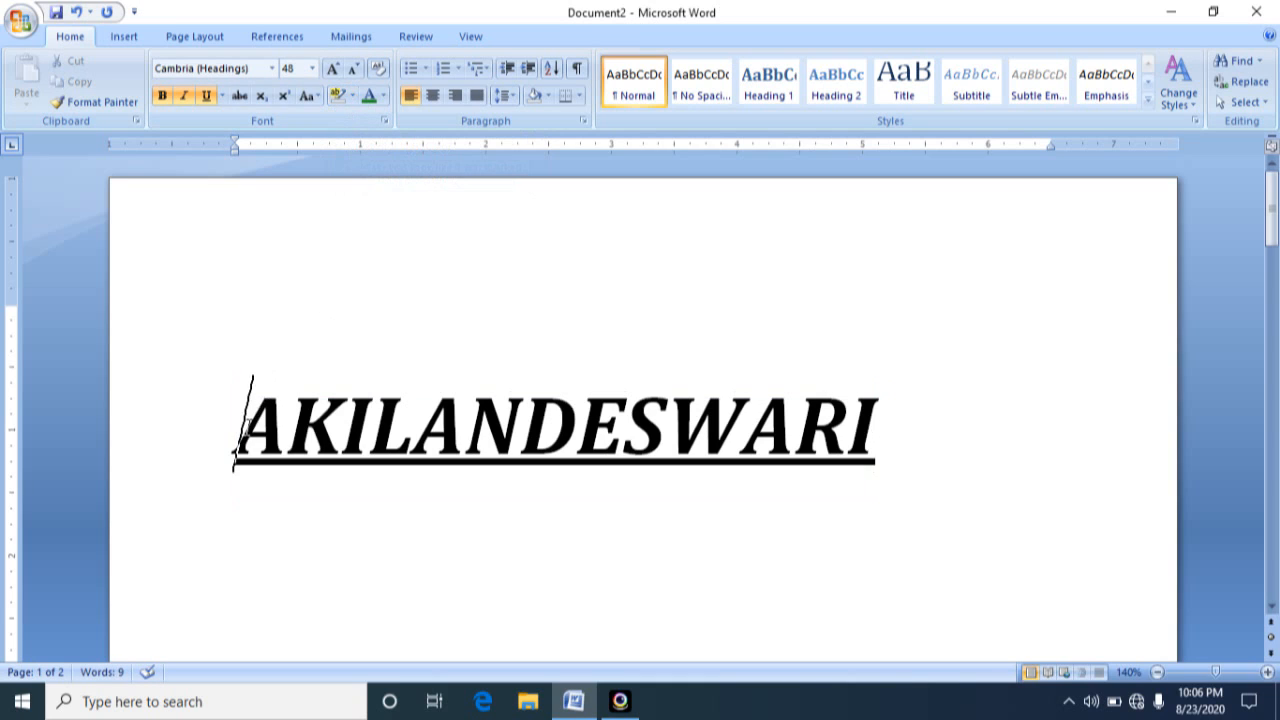
pyautogui.moveTo(245, 425); pyautogui.dragTo(908, 374)
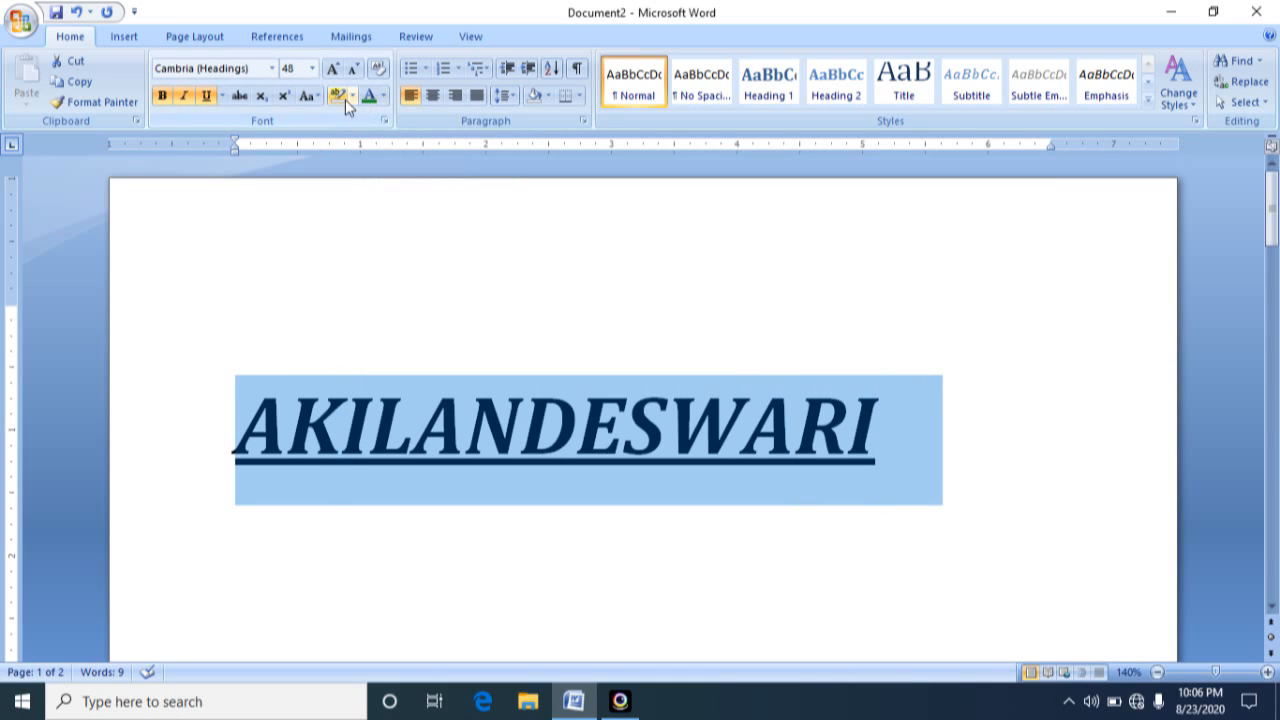
pyautogui.click(352, 97)
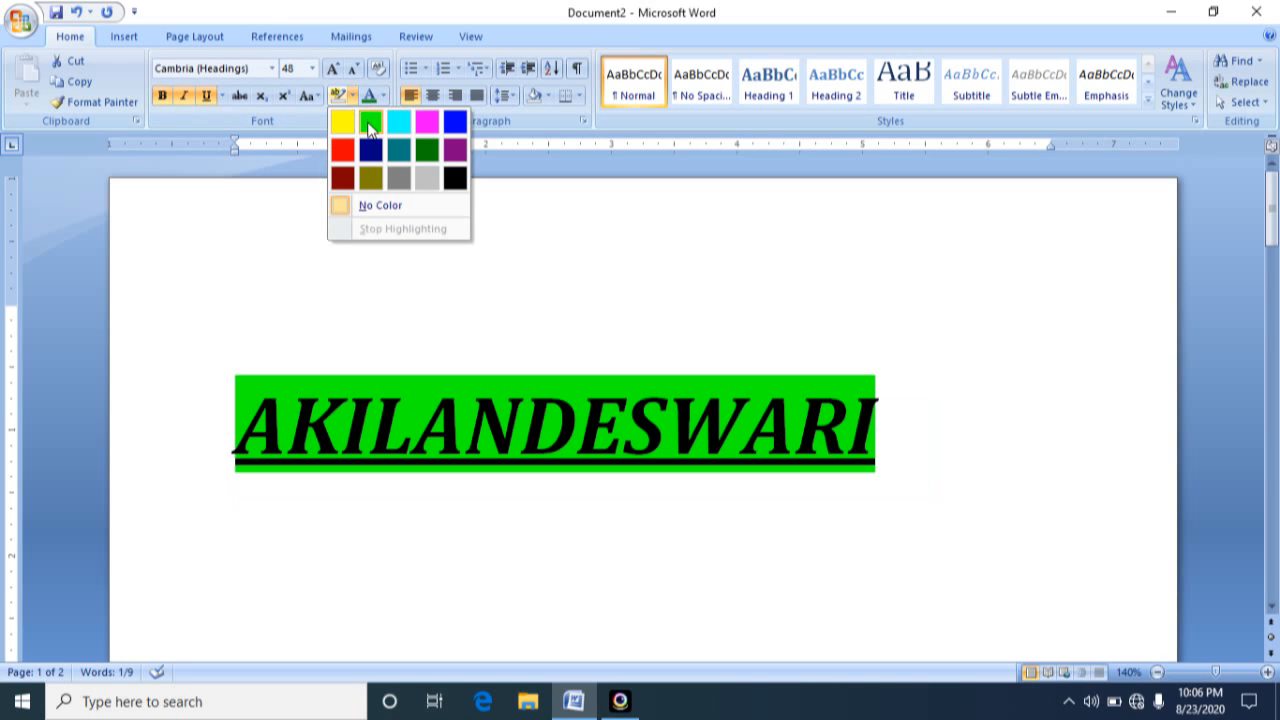
pyautogui.click(370, 124)
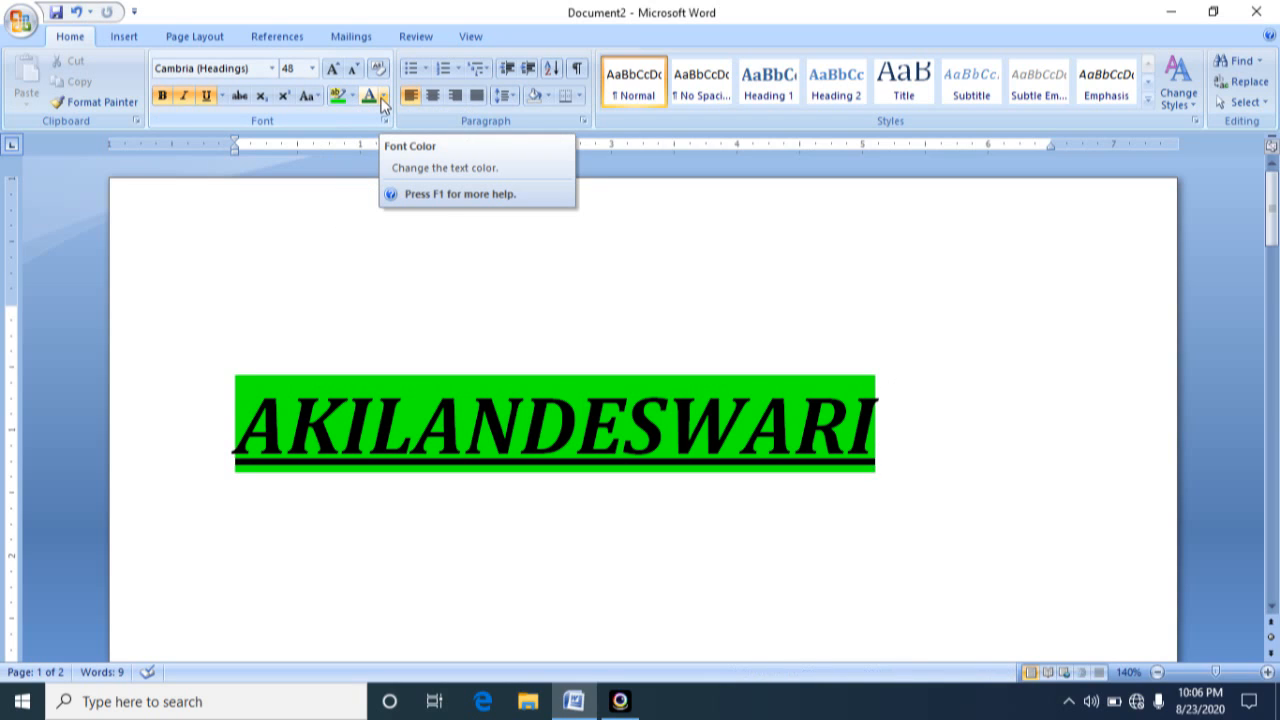
# Open the font color choices
pyautogui.click(381, 103)
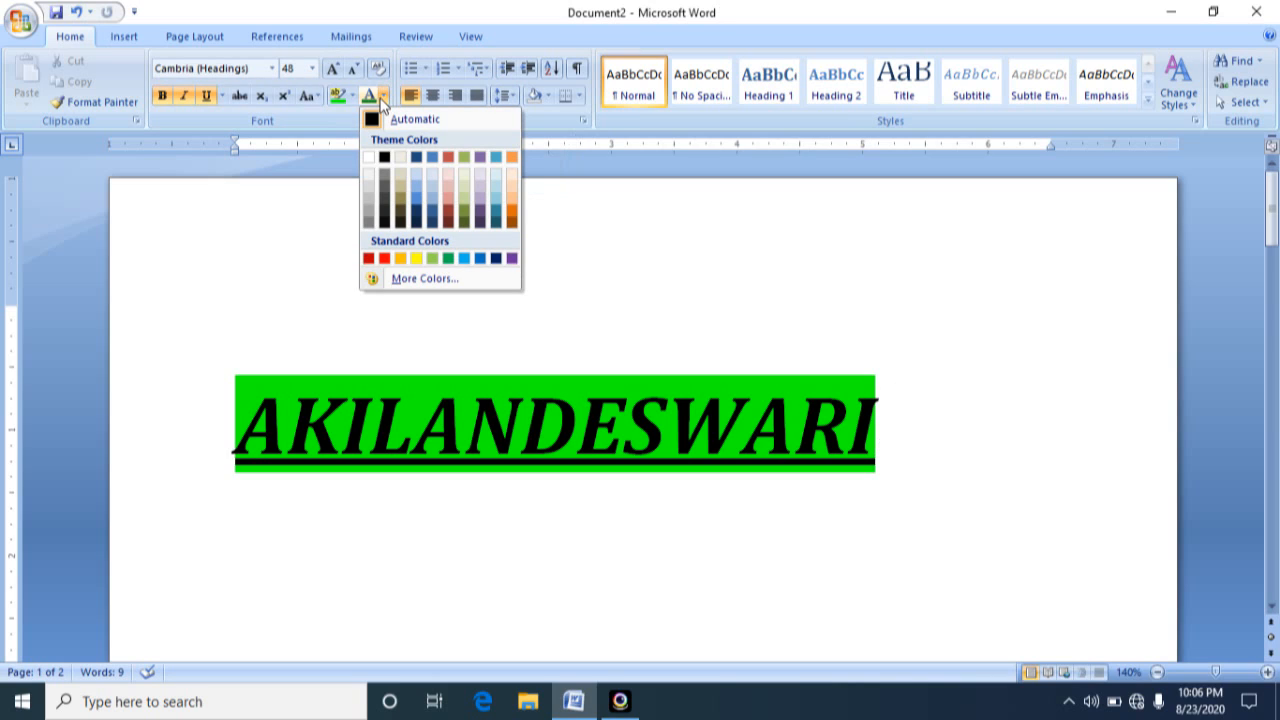